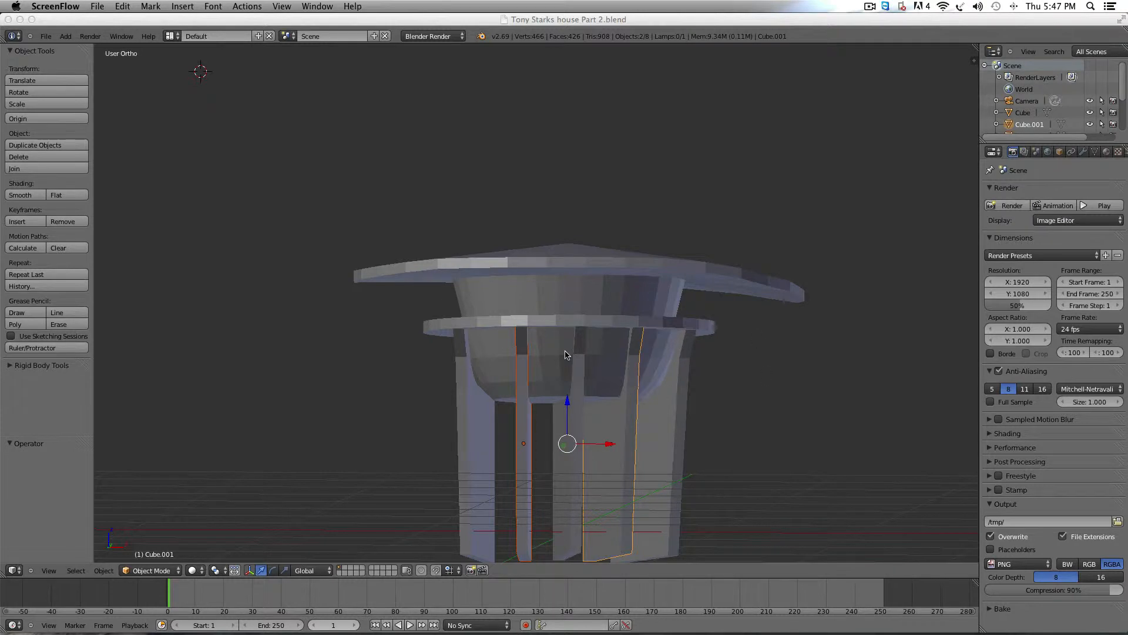
- Examine the roof, ring, bowl and vertical supports of the building model from several angles
scroll(641, 379, "up", 3)
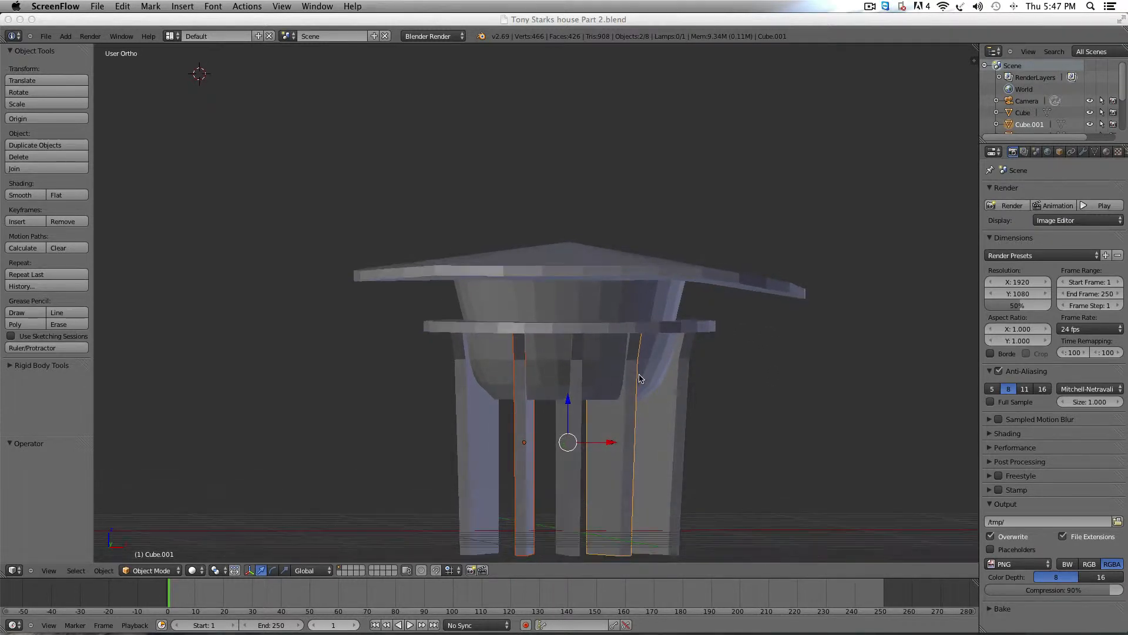
scroll(641, 378, "left", 8)
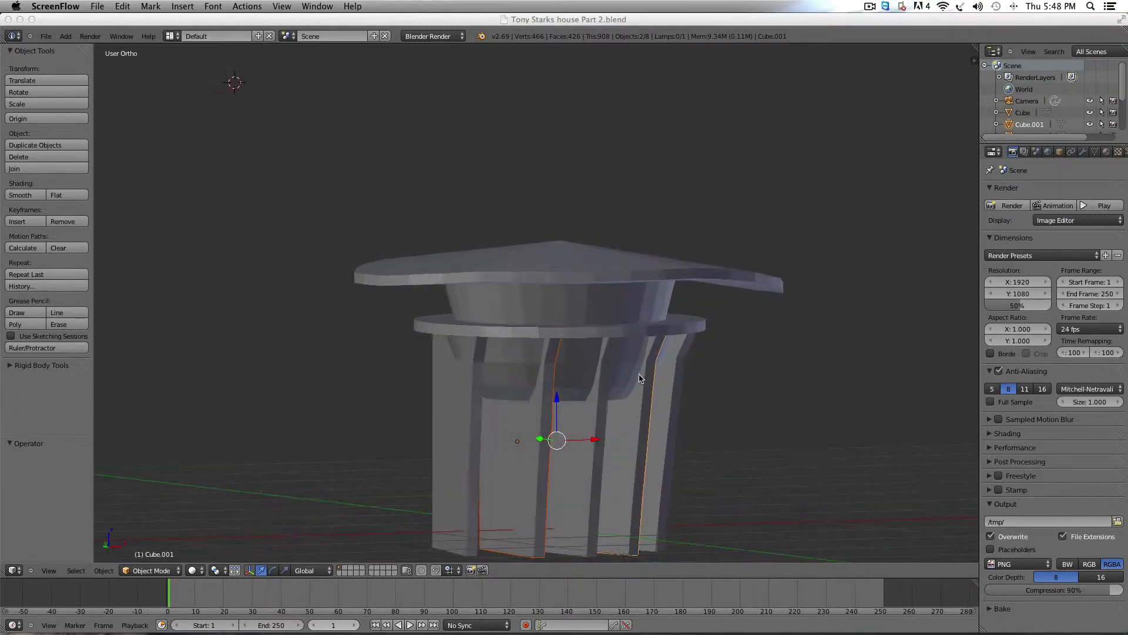
scroll(641, 379, "left", 8)
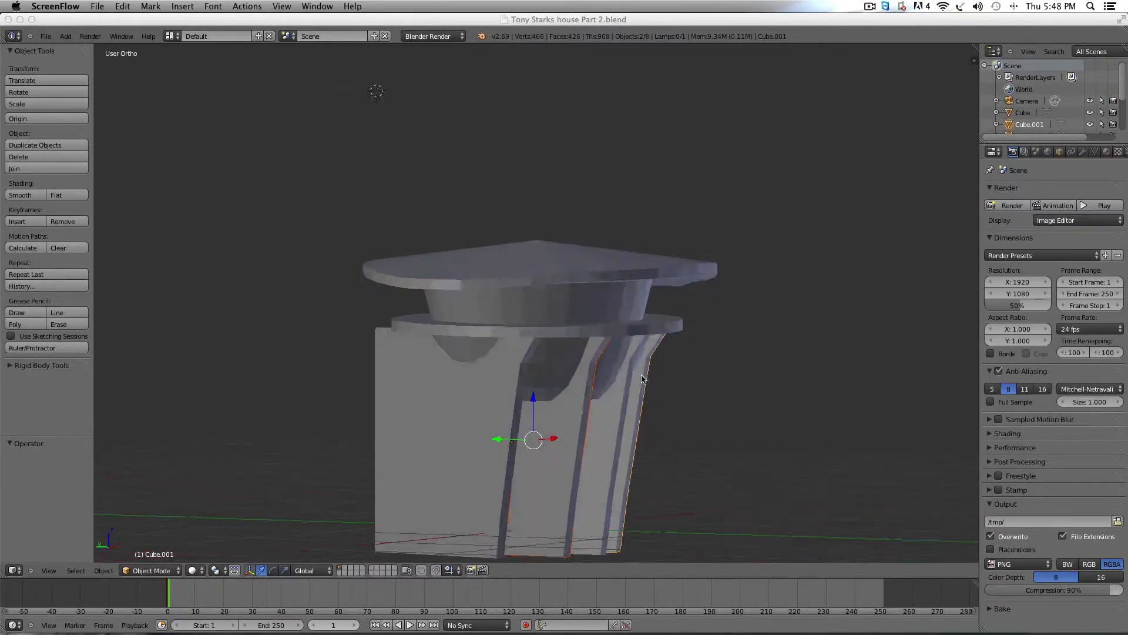
scroll(642, 379, "left", 8)
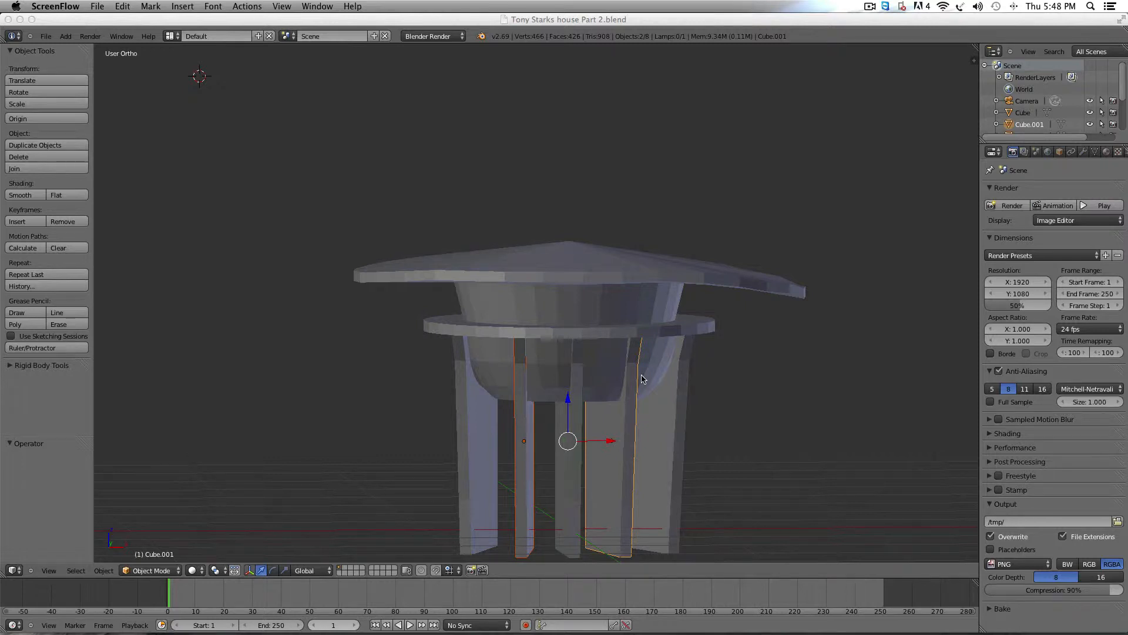
scroll(658, 399, "left", 3)
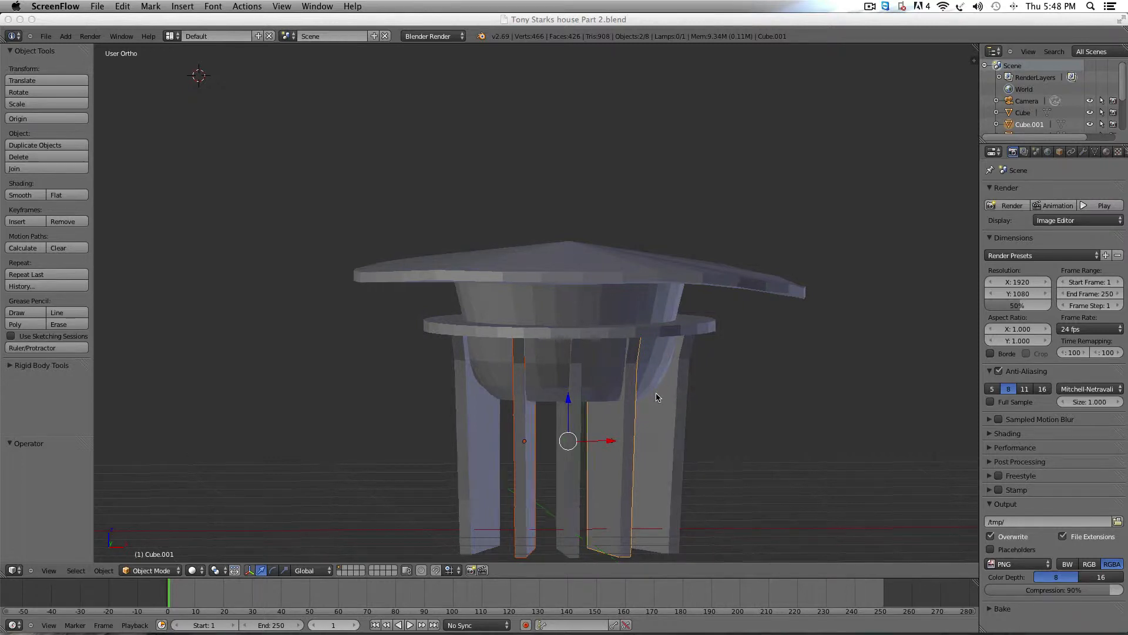
scroll(658, 399, "left", 4)
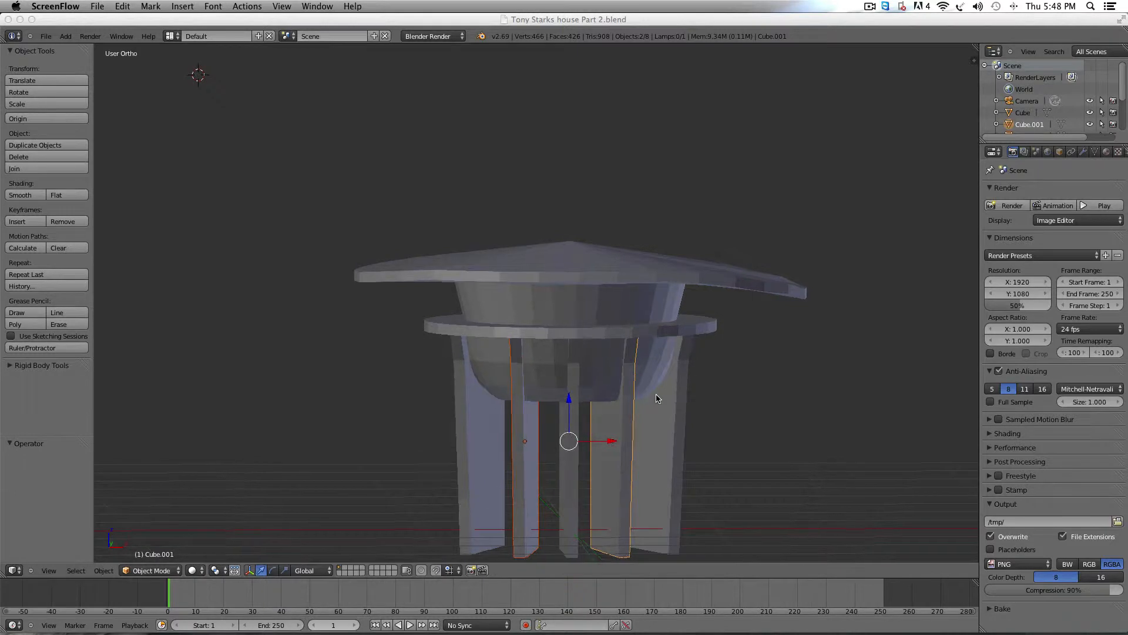
scroll(654, 406, "left", 3)
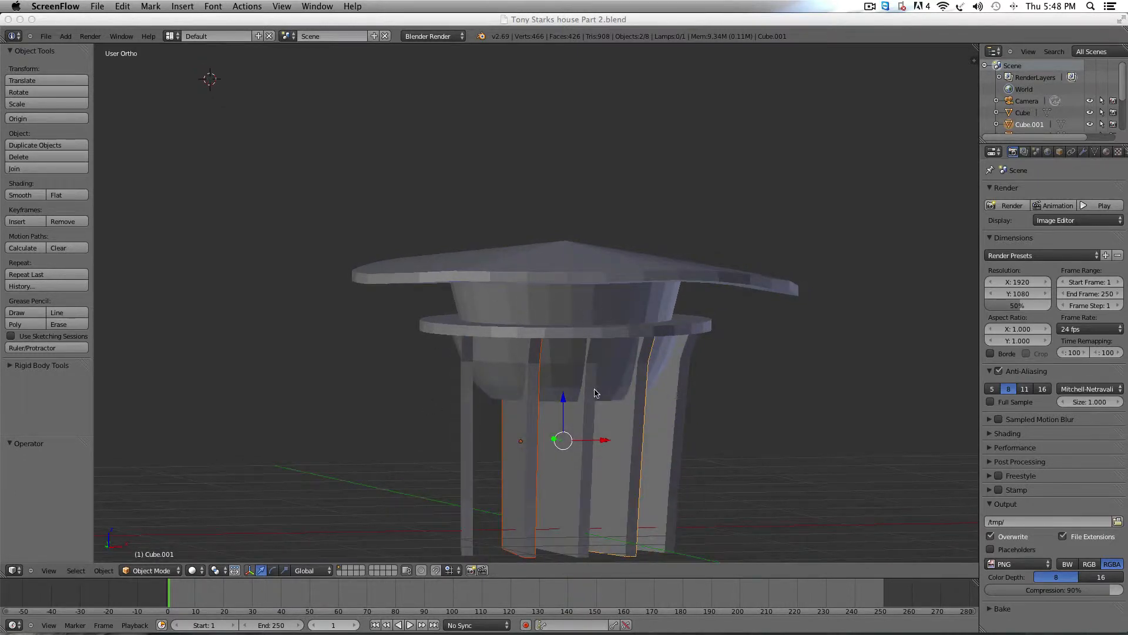
scroll(597, 393, "left", 4)
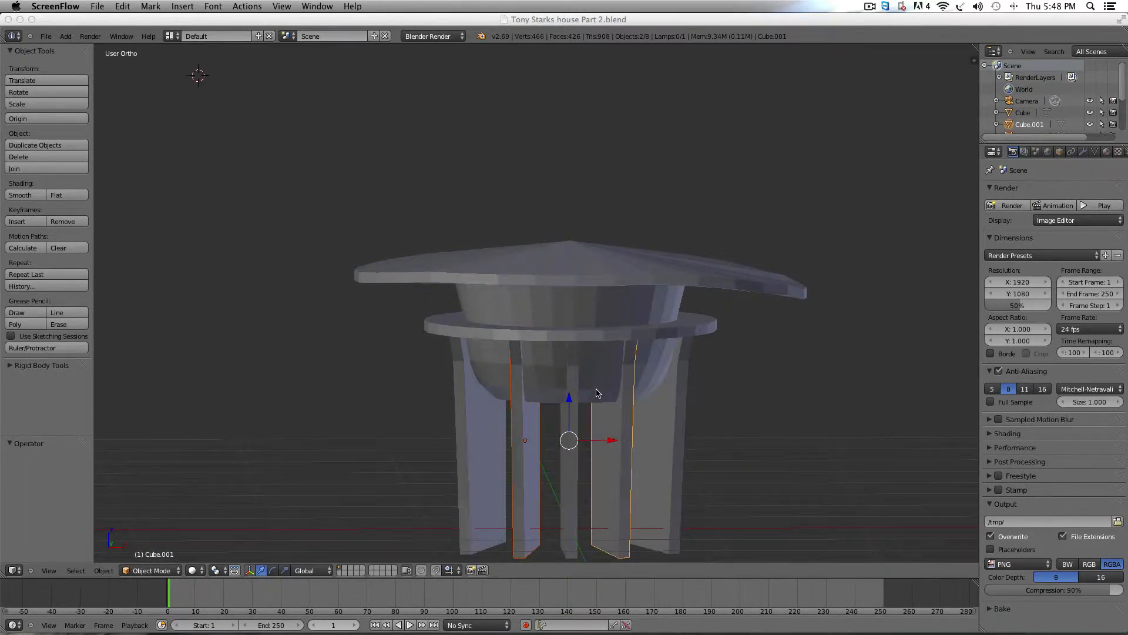
scroll(538, 477, "left", 3)
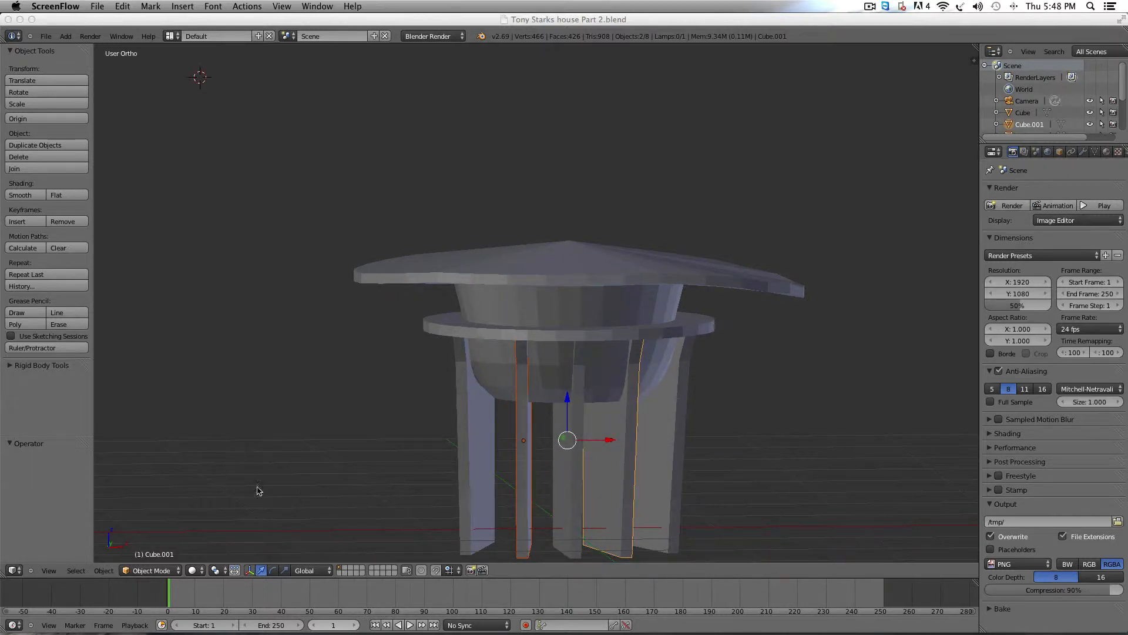
- Deselect all objects and add a cube mesh to the scene
left_click(309, 451)
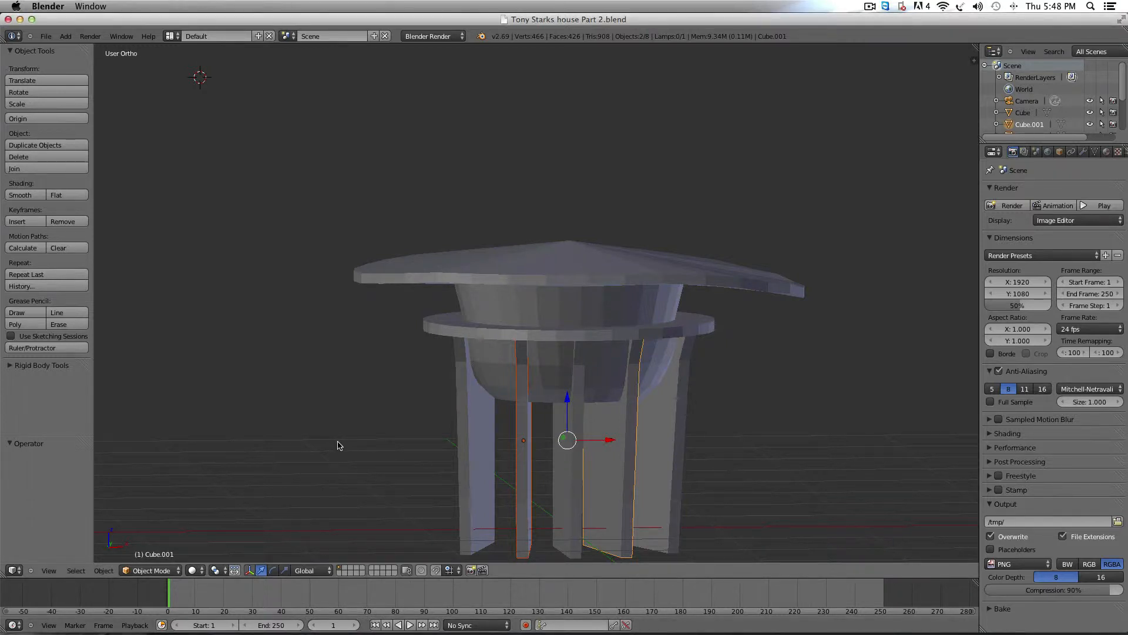
key("a")
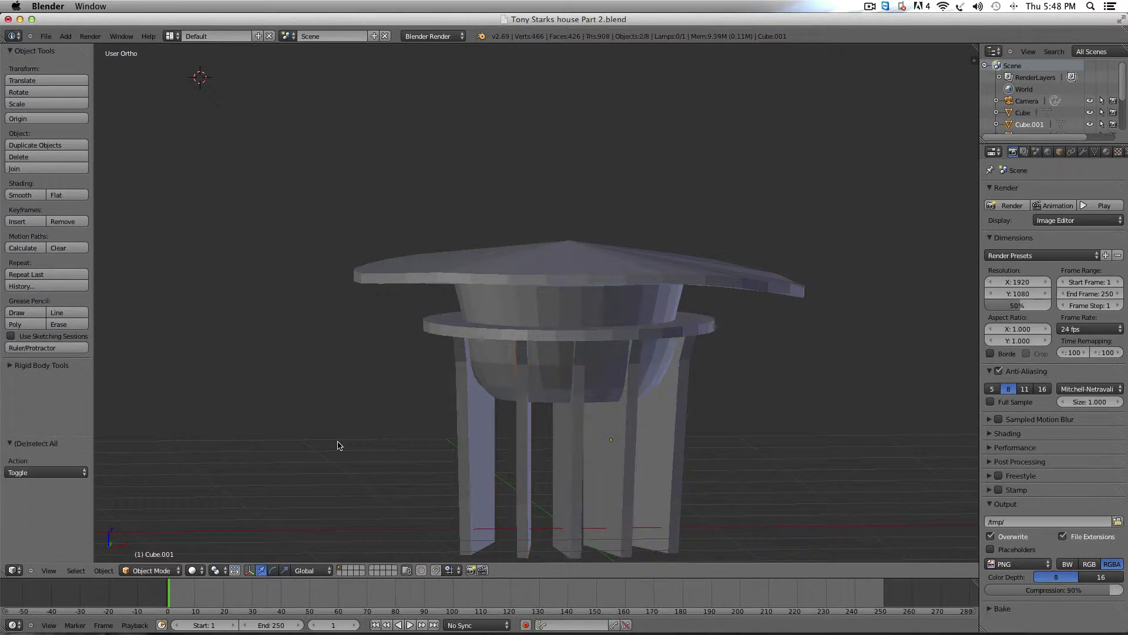
scroll(349, 424, "right", 5)
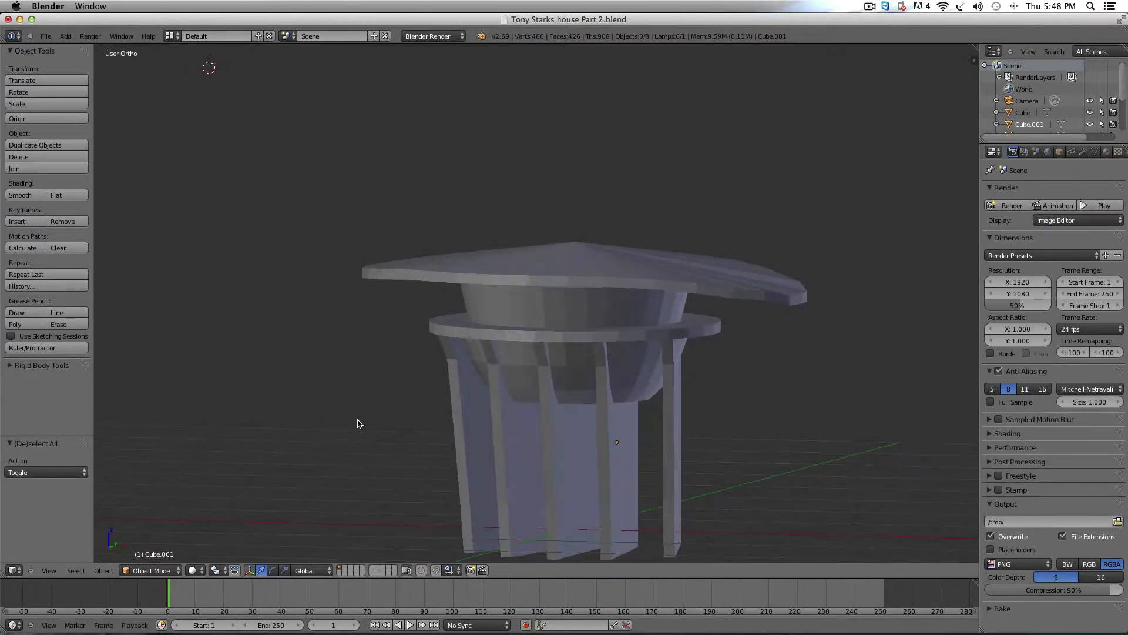
scroll(361, 423, "left", 10)
scroll(362, 423, "right", 5)
scroll(361, 424, "right", 3)
scroll(351, 429, "right", 3)
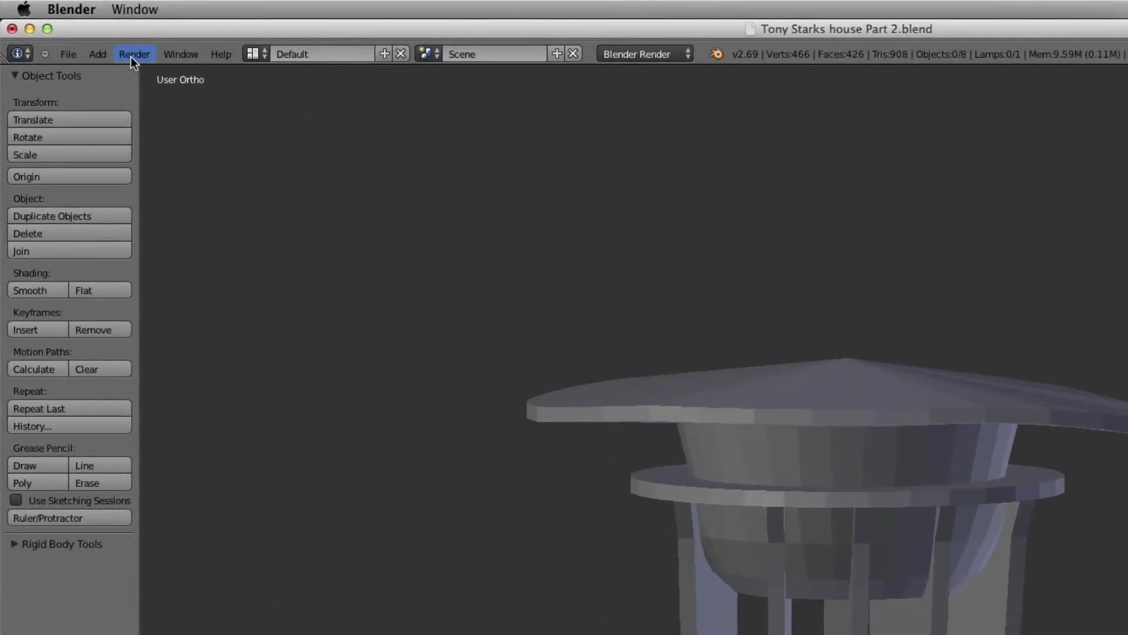
left_click(104, 54)
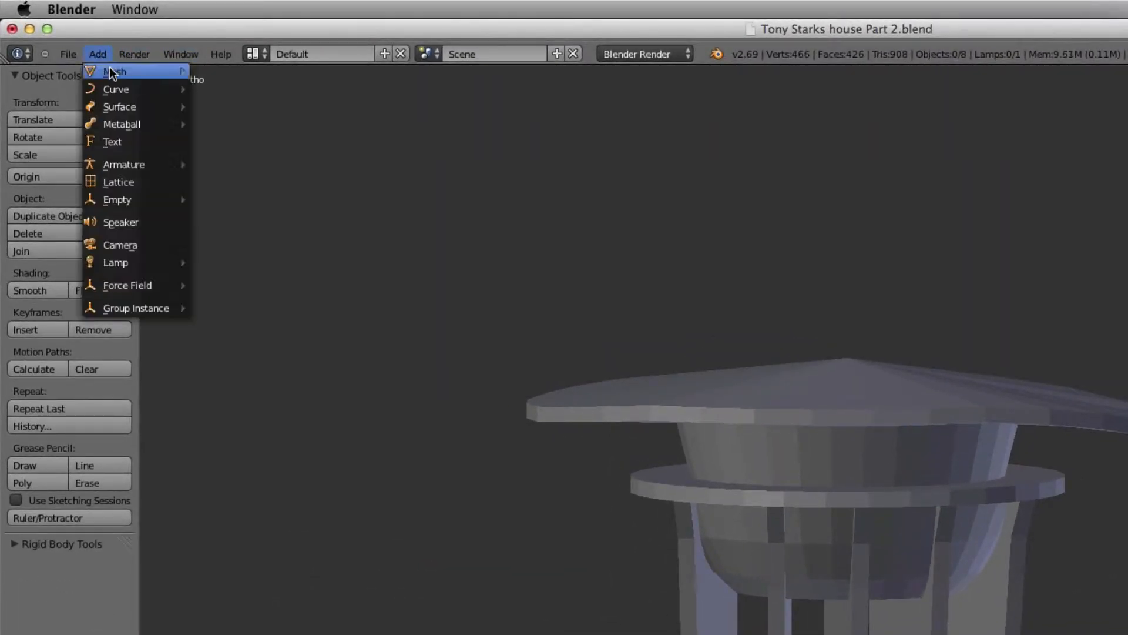
mouse_move(110, 67)
left_click(245, 86)
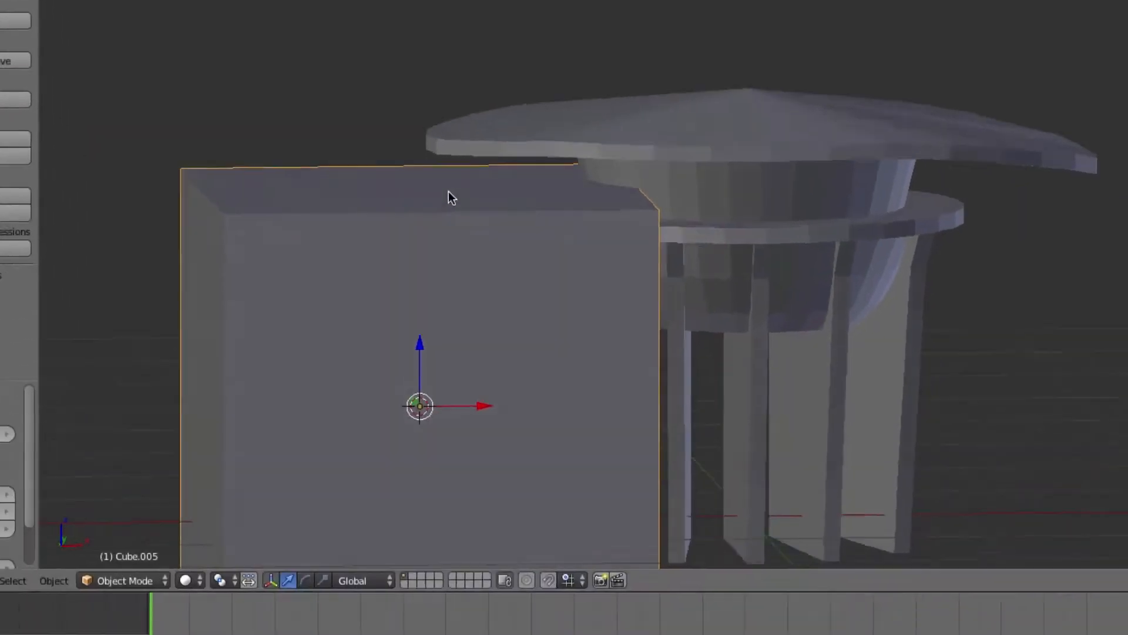
- Move the new cube along the X axis away from the building until it stands clear of it
middle_click_drag(449, 191, 507, 348)
left_click_drag(469, 386, 282, 357)
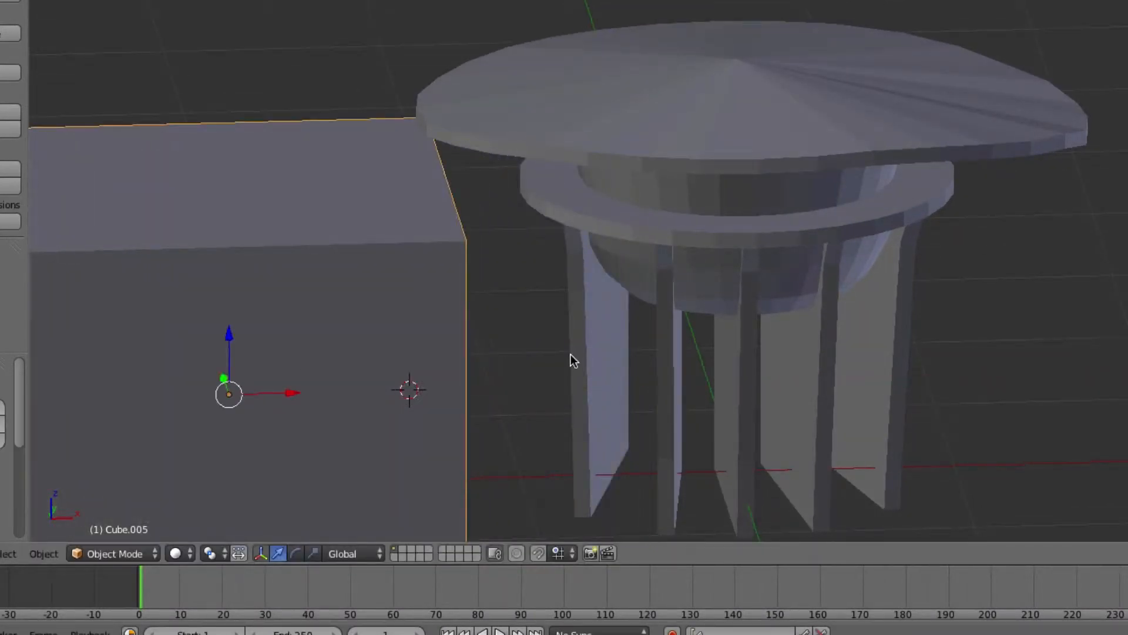
scroll(568, 352, "left", 10, "shift")
scroll(558, 350, "left", 3, "ctrl")
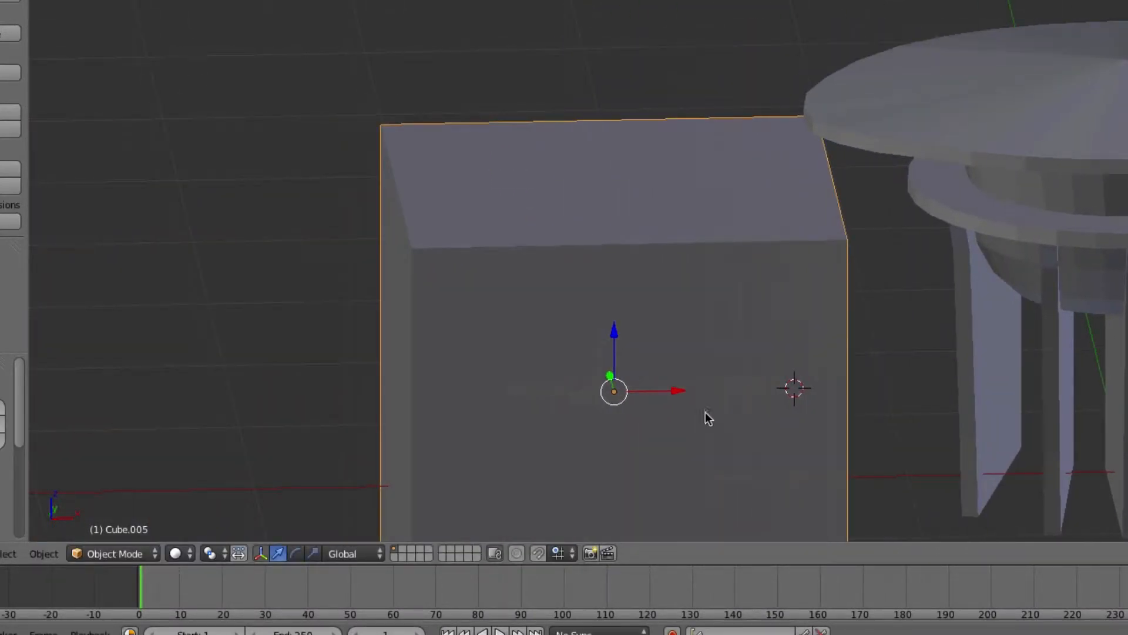
left_click_drag(682, 398, 595, 375)
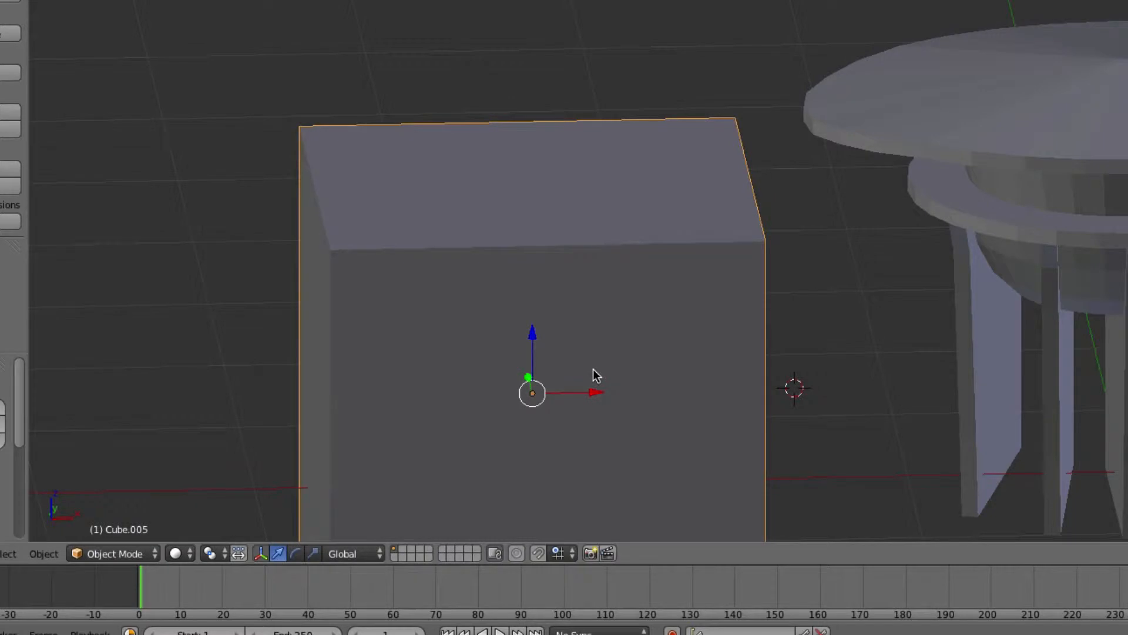
scroll(595, 369, "down", 5)
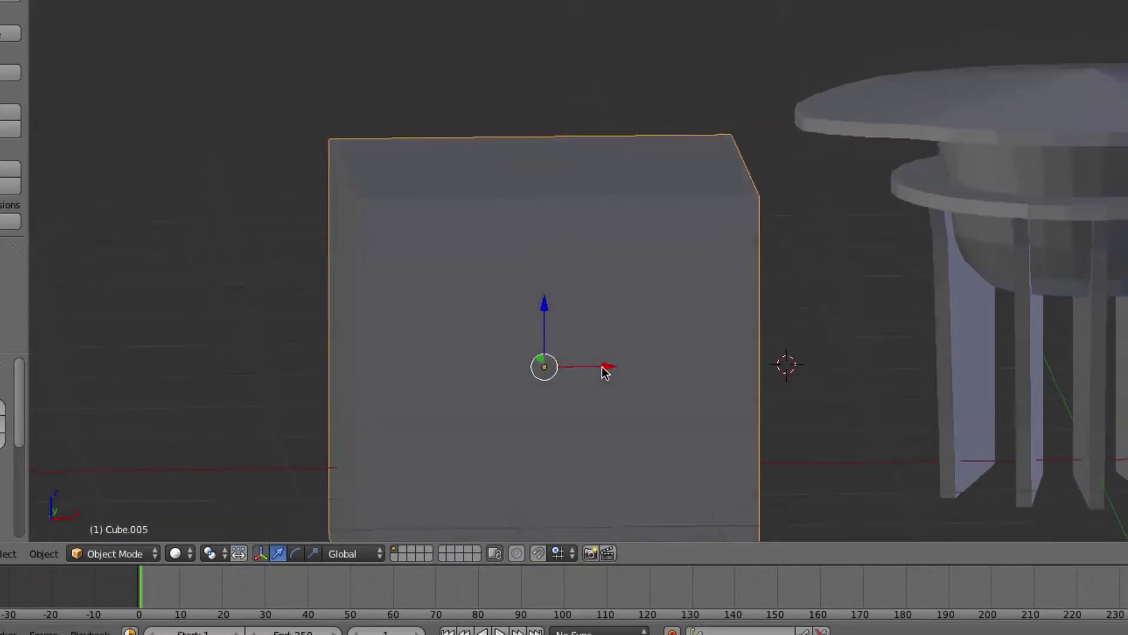
scroll(611, 363, "down", 2)
scroll(612, 363, "up", 2)
- Delete the cube's front, top and both side faces in Edit Mode using face selection
key("Tab")
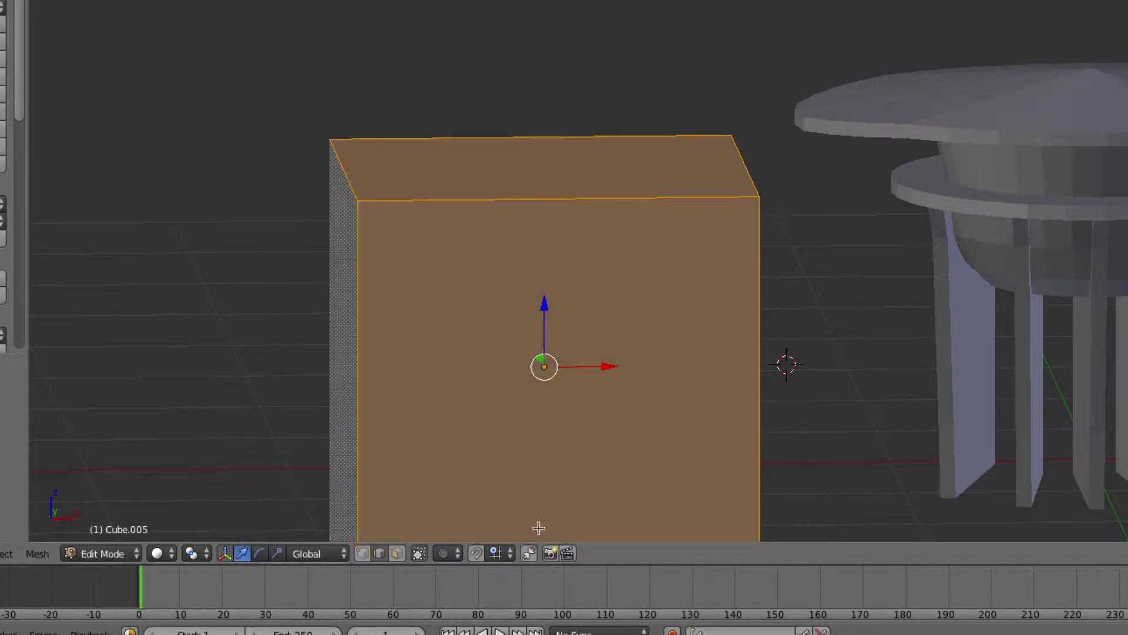
left_click(397, 553)
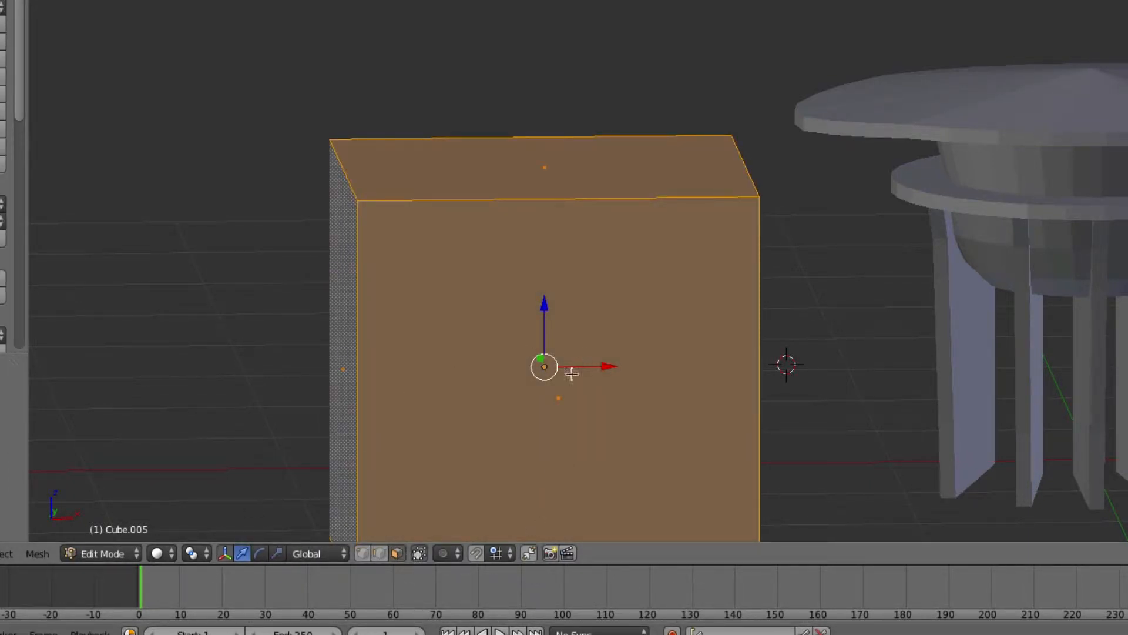
right_click(547, 381)
right_click(502, 164, "shift")
middle_click_drag(536, 232, 591, 302)
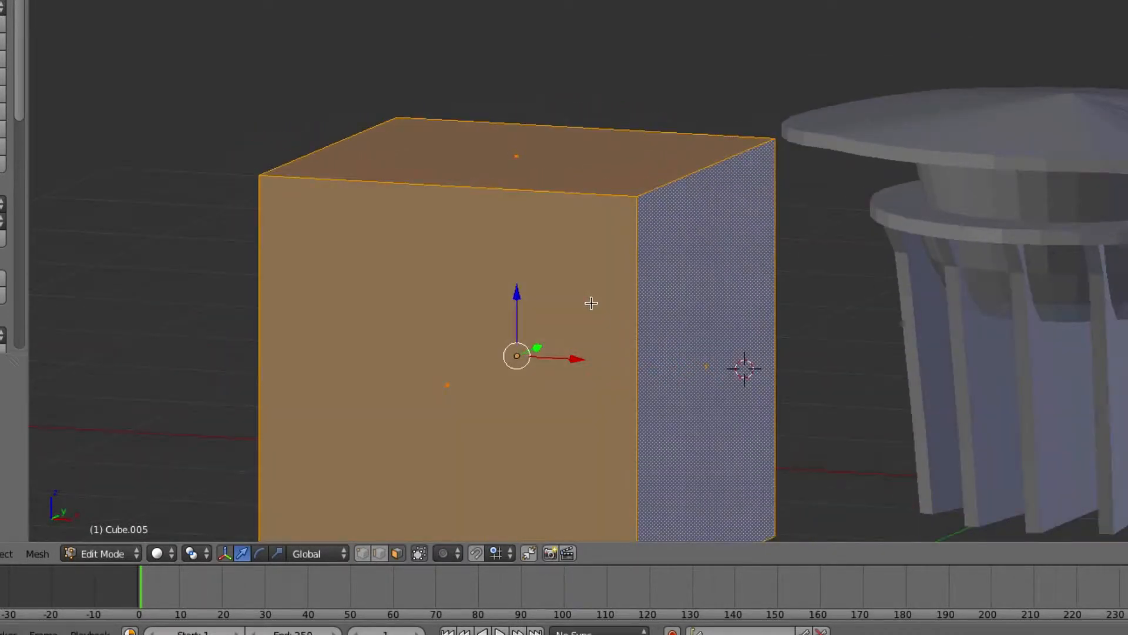
key("x")
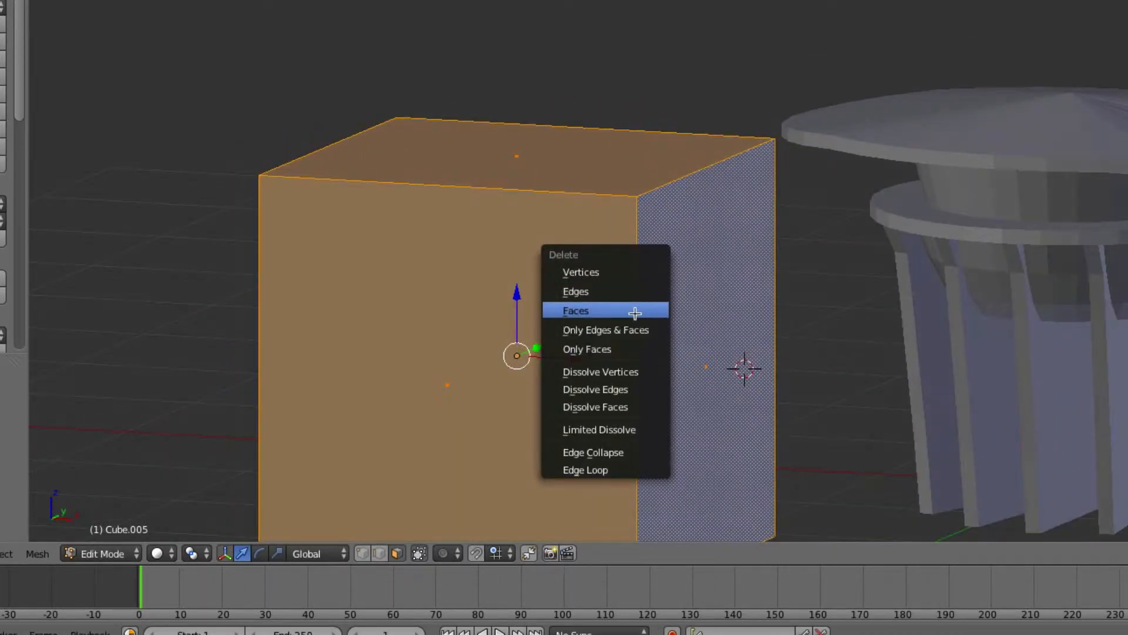
left_click(635, 312)
middle_click_drag(634, 312, 578, 340)
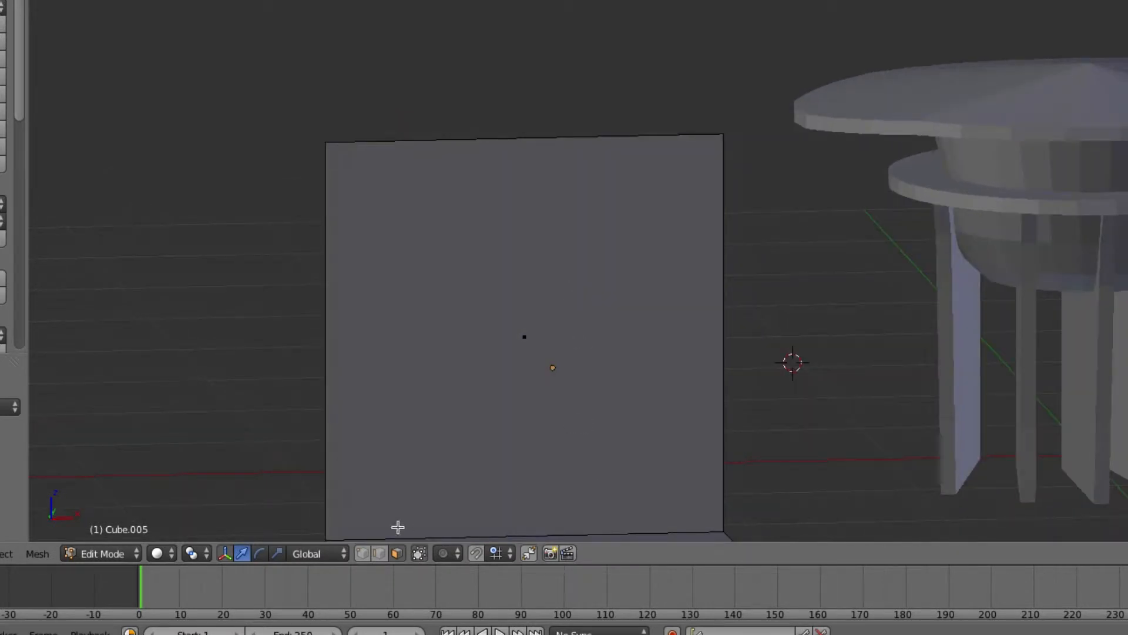
- Using vertex selection, fill a triangular face between the upper-back, lower-back and lower-front corners on one open side of the mesh
left_click(361, 553, "shift")
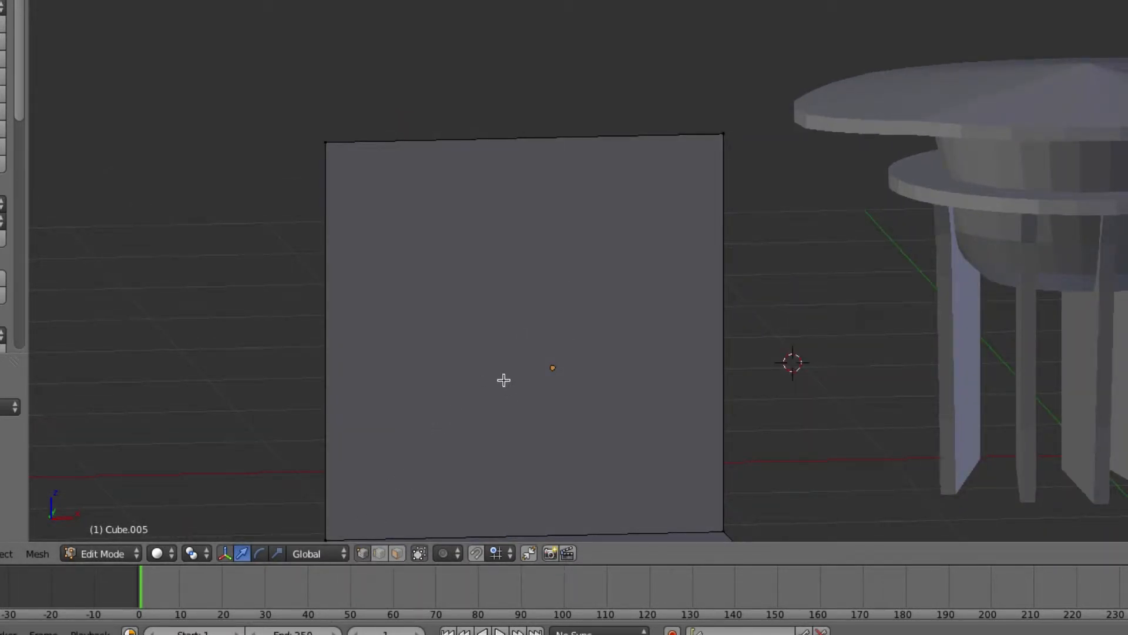
scroll(504, 375, "down", 2)
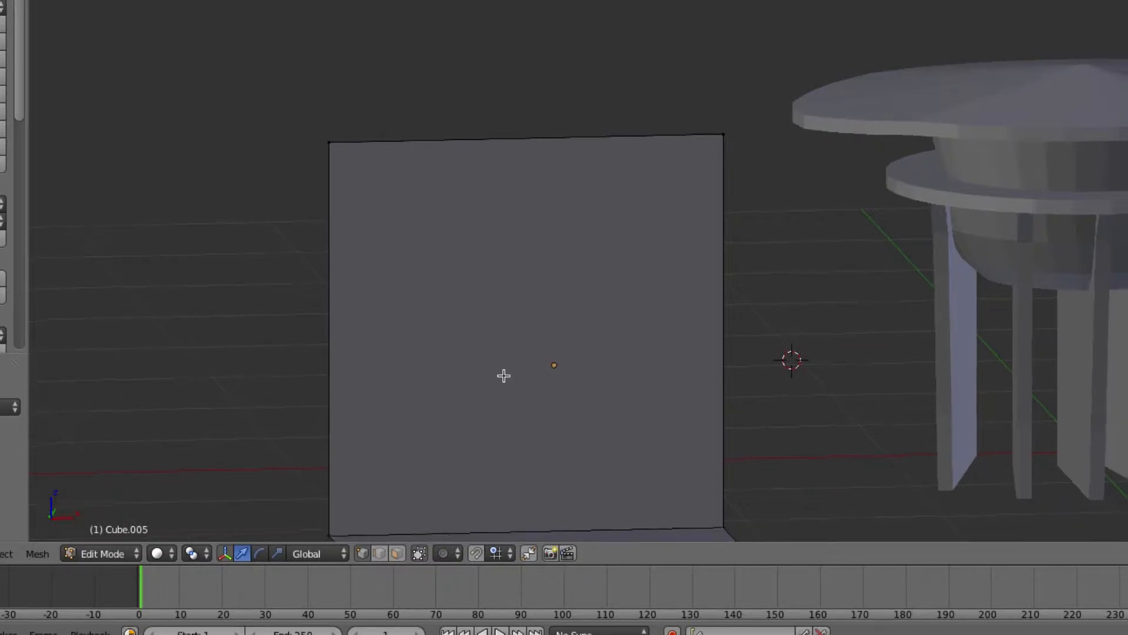
scroll(504, 374, "down", 7, "shift")
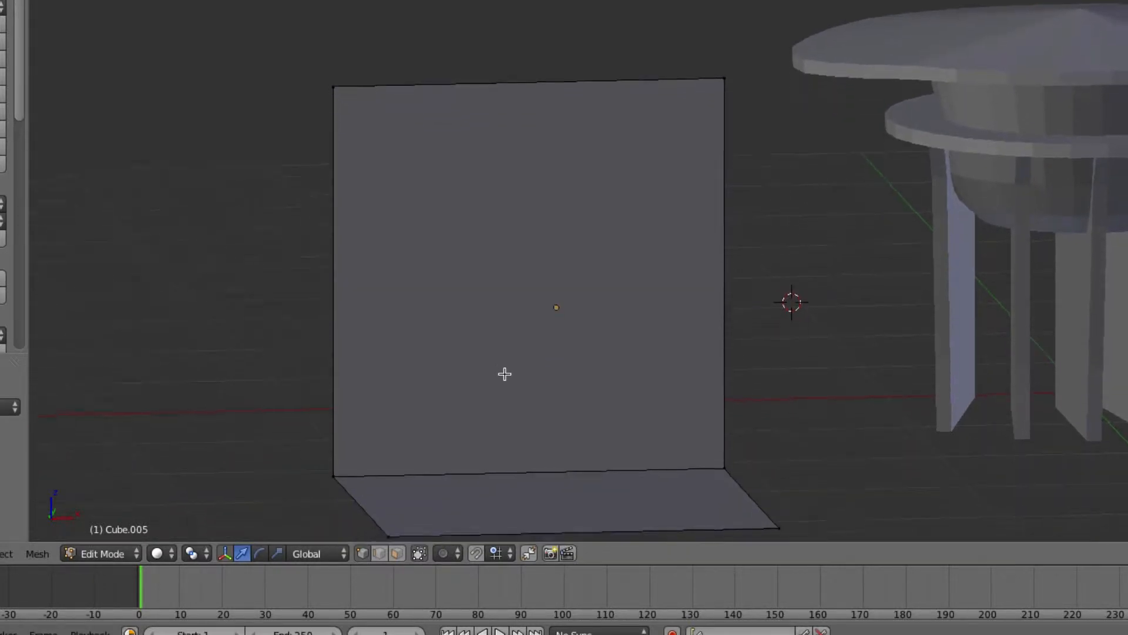
middle_click_drag(504, 374, 537, 368)
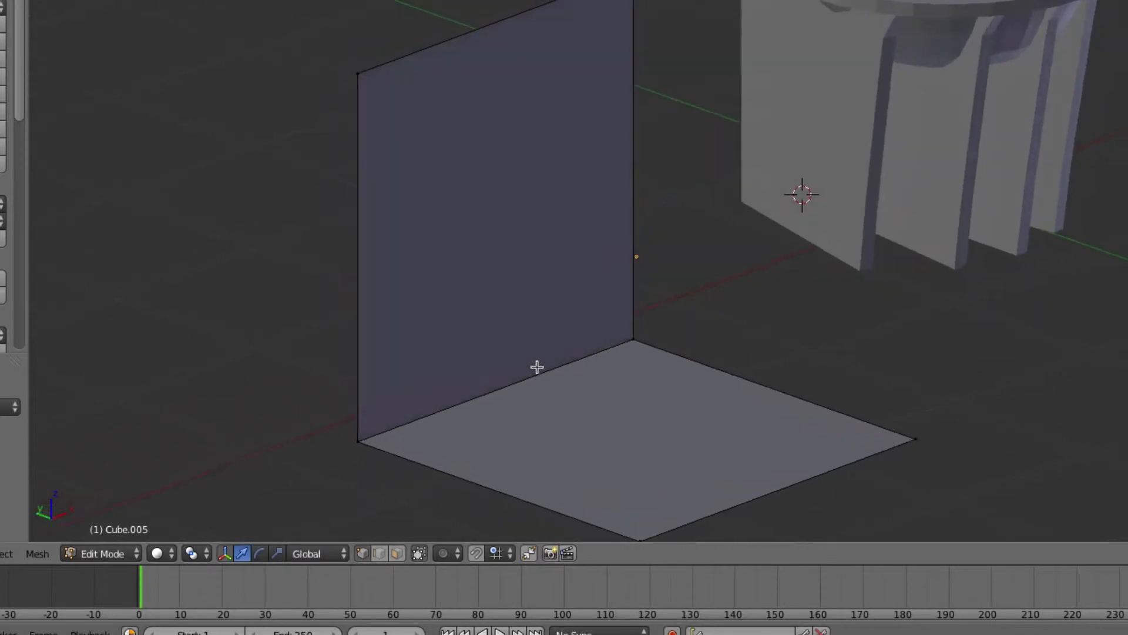
right_click(363, 136)
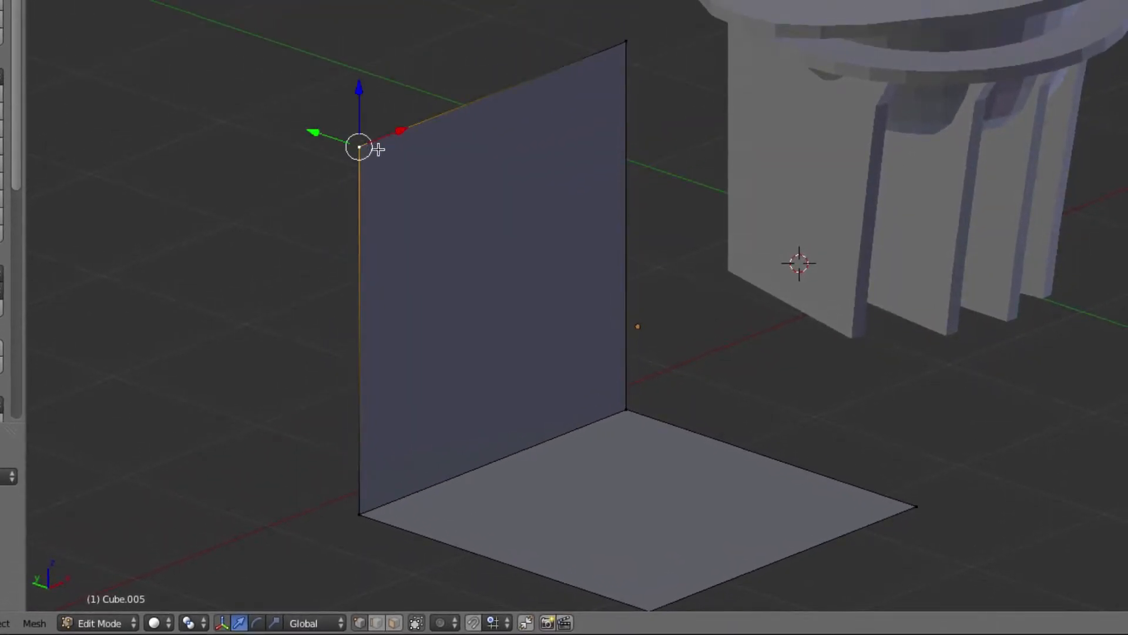
right_click(359, 502, "shift")
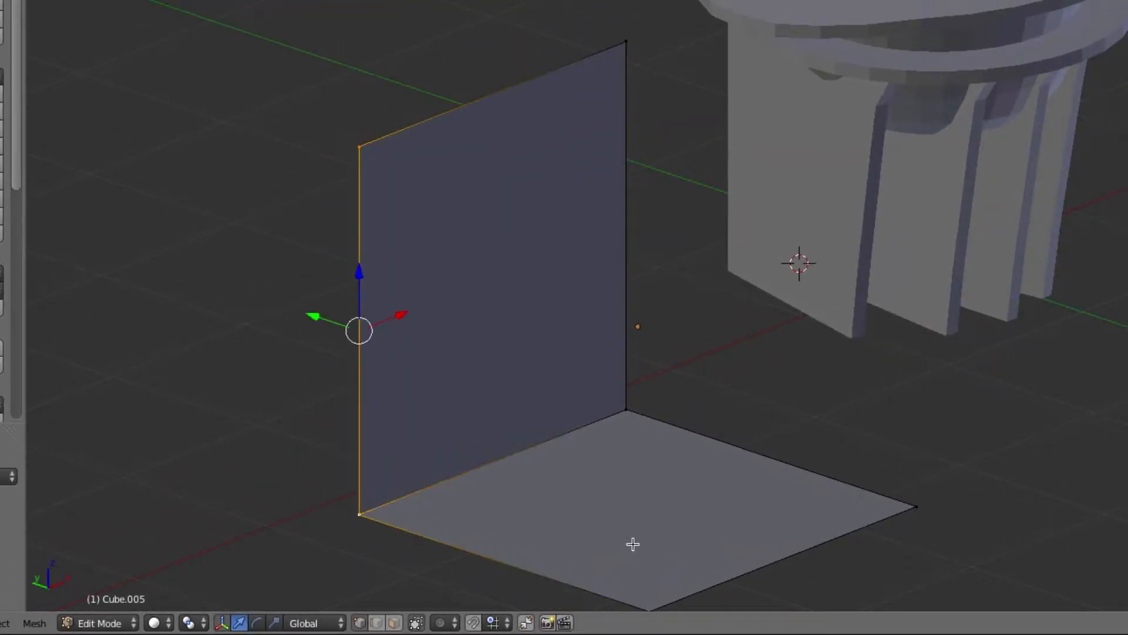
middle_click_drag(632, 544, 645, 500)
right_click(645, 500, "shift")
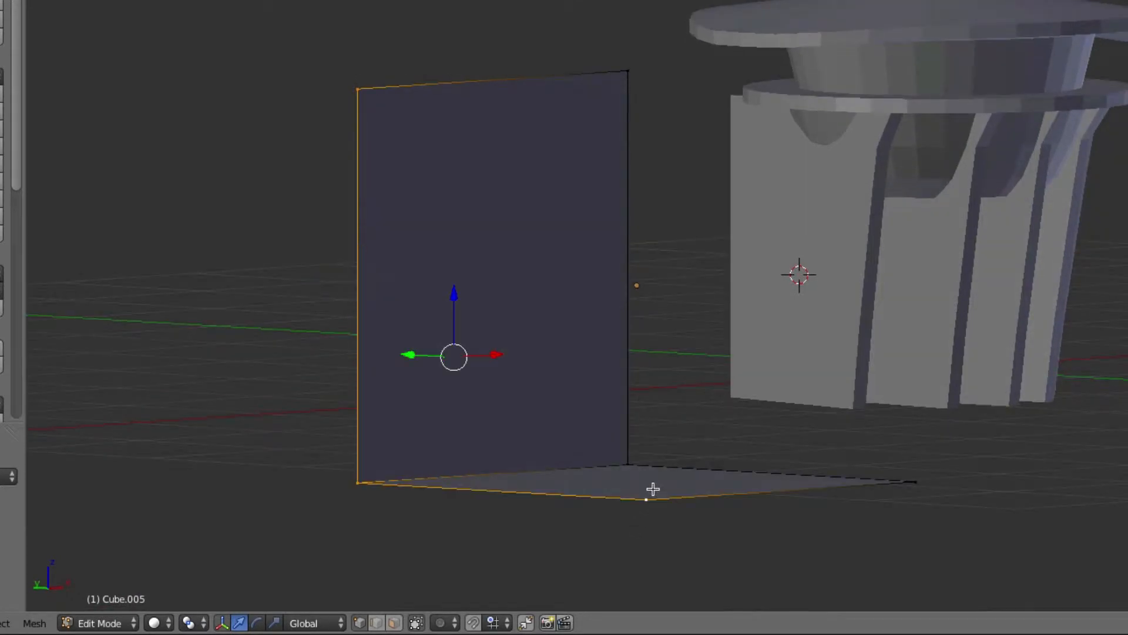
middle_click_drag(456, 440, 529, 433)
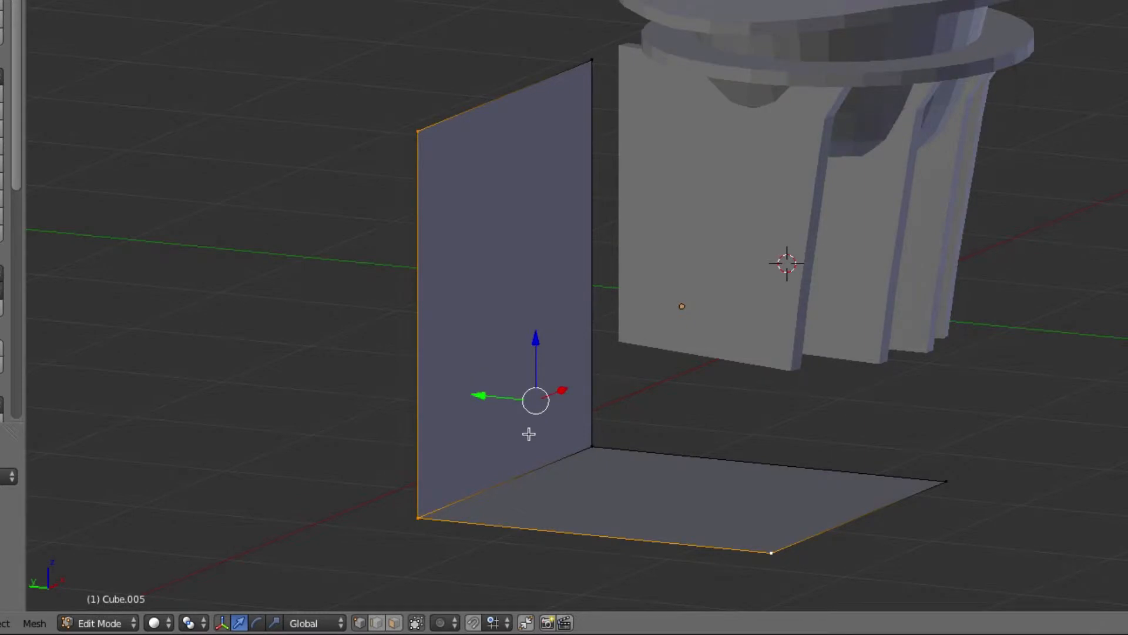
key("f")
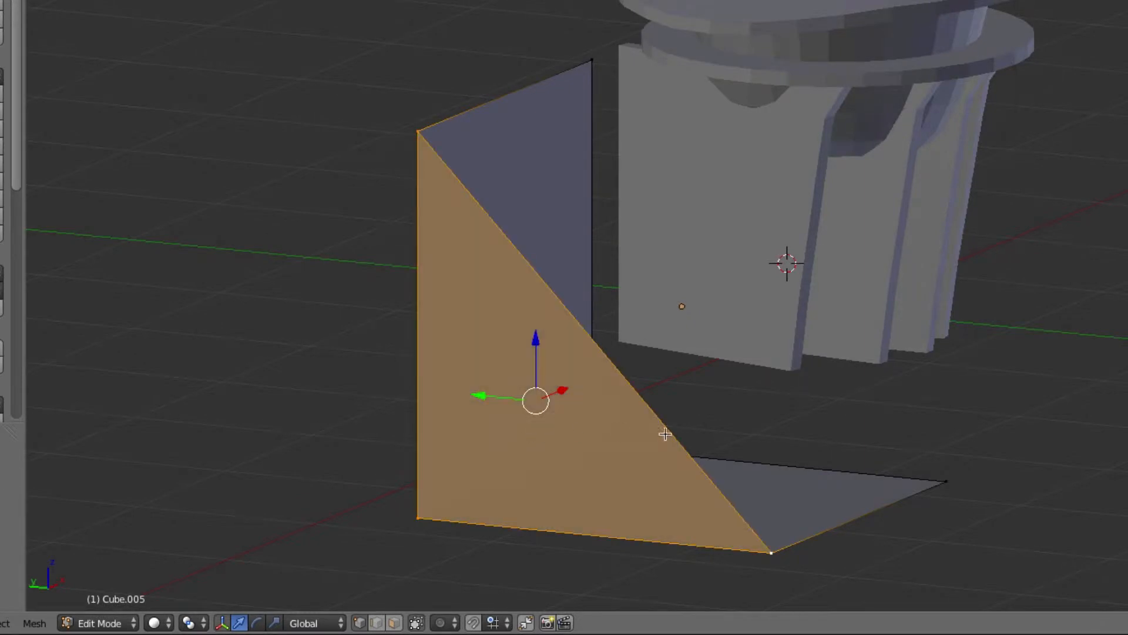
middle_click_drag(728, 430, 705, 431)
scroll(695, 435, "up", 2)
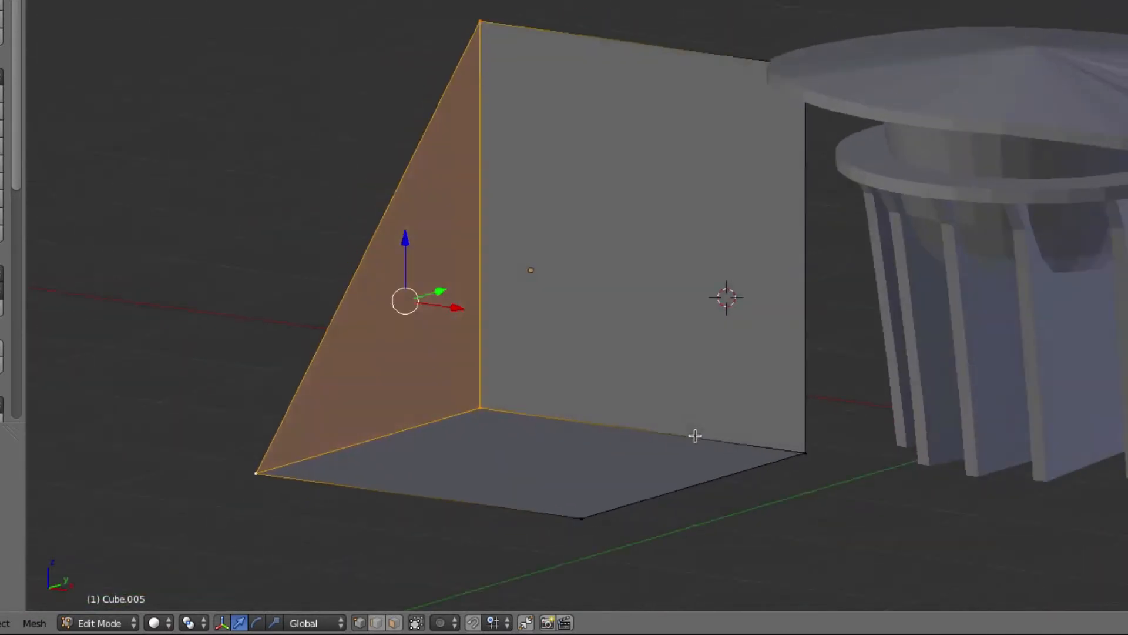
scroll(696, 435, "down", 2)
middle_click_drag(426, 371, 483, 375)
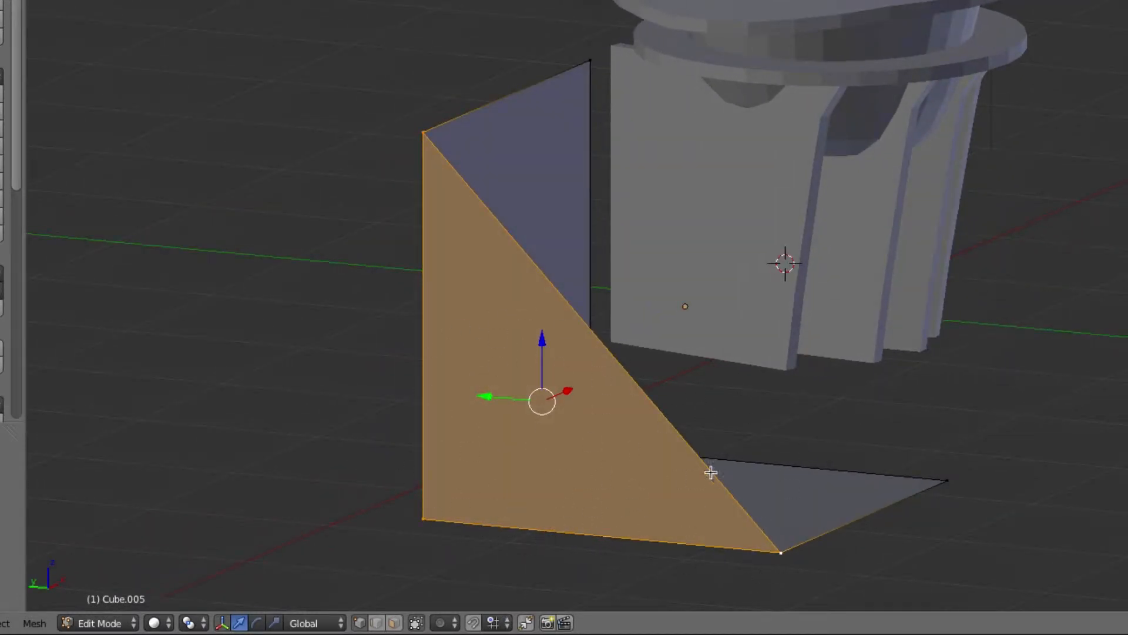
- Fill a triangular face between the lower-front, lower-back and upper-back corners on the opposite open side of the mesh
middle_click_drag(713, 468, 582, 474)
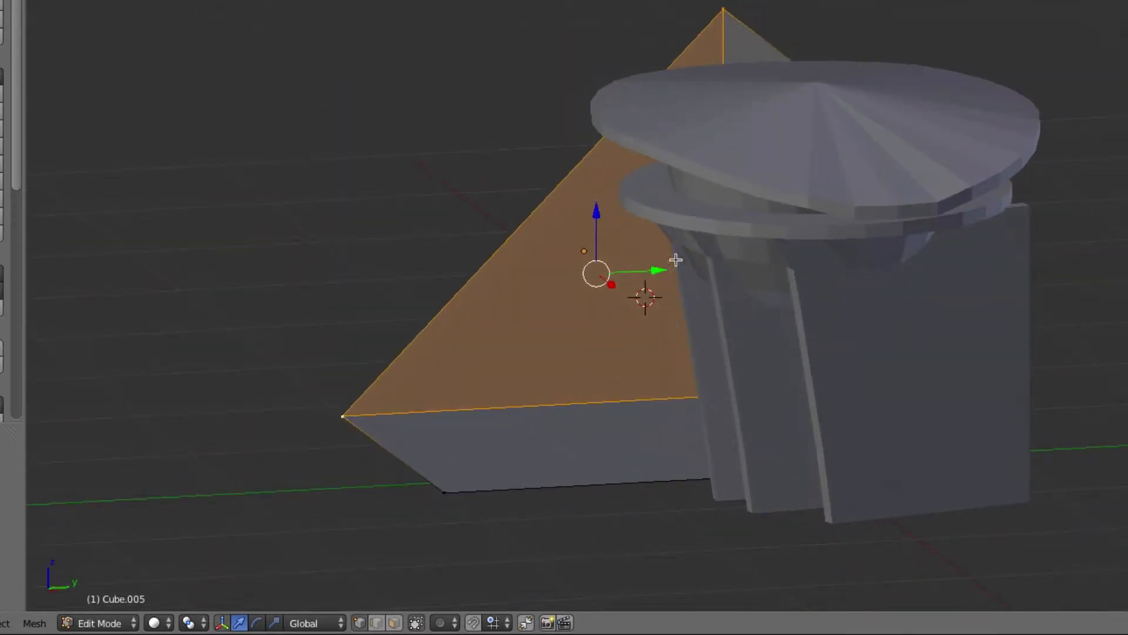
middle_click_drag(518, 413, 495, 418)
right_click(650, 525)
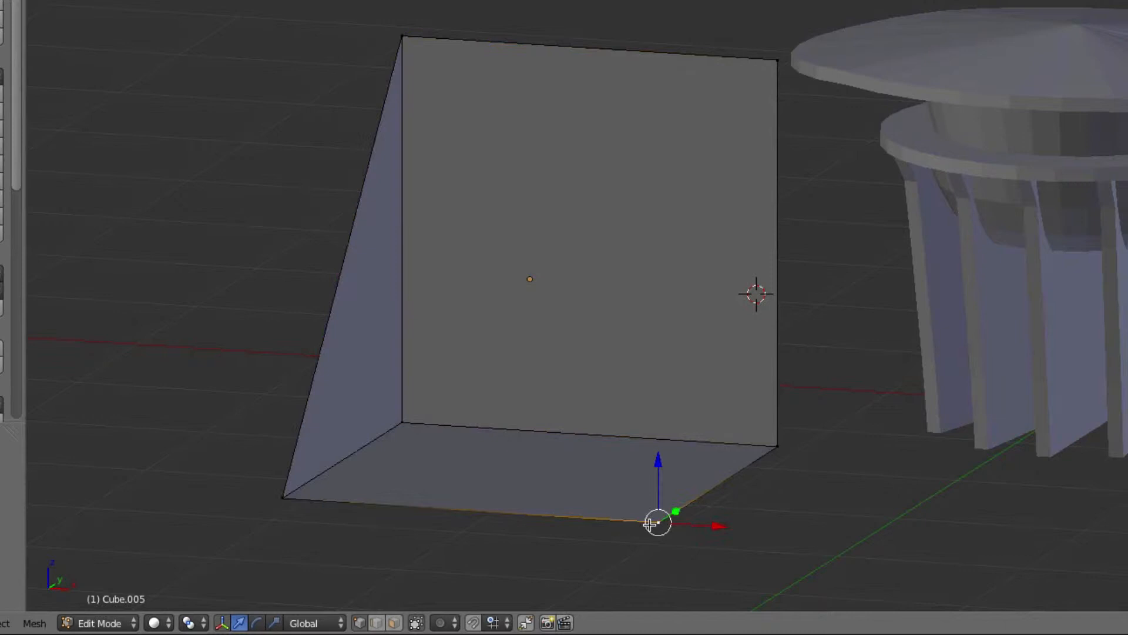
right_click(774, 448, "shift")
right_click(774, 62, "shift")
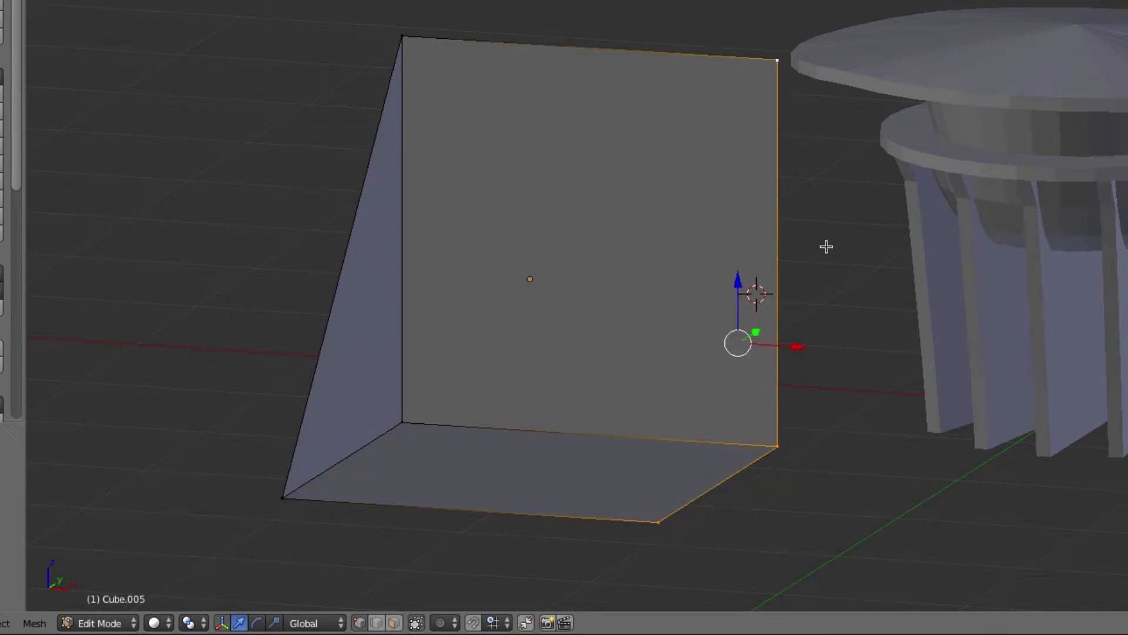
middle_click_drag(827, 247, 793, 132)
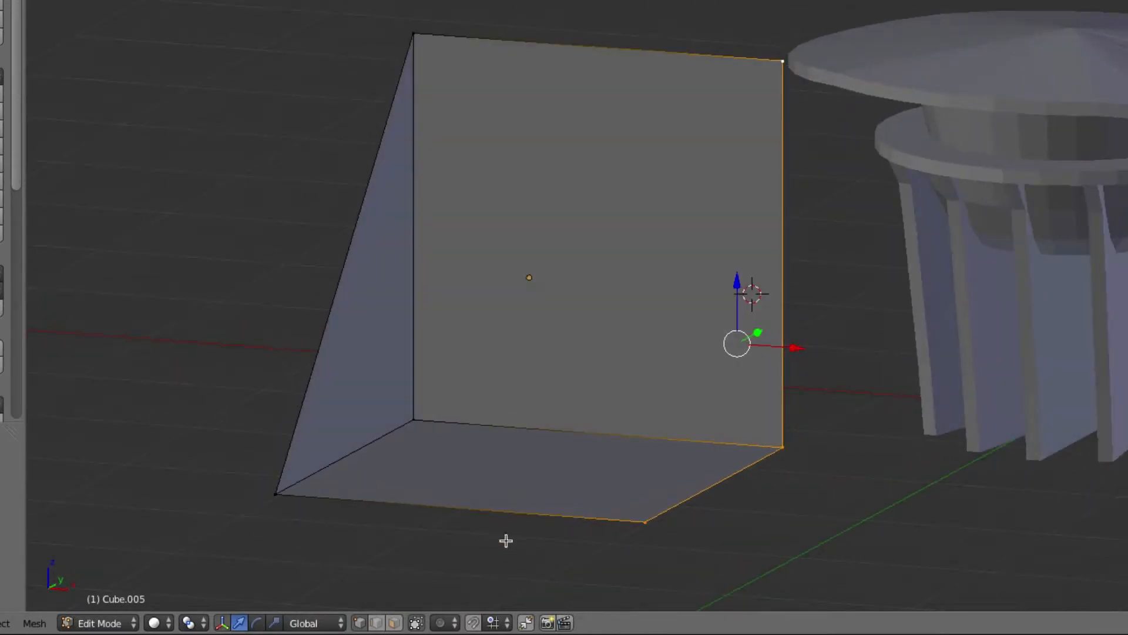
middle_click_drag(855, 456, 841, 451)
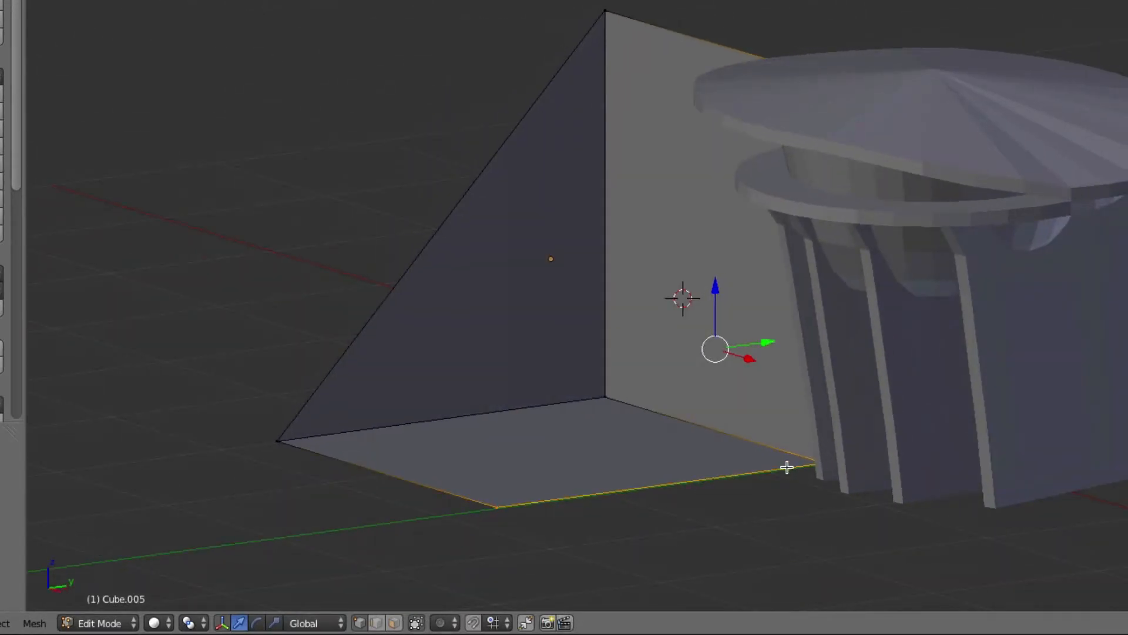
key("f")
- Fill a sloped rectangular face between the two lower-front corners and the two upper-back corners, closing the wedge
middle_click_drag(696, 441, 725, 441)
right_click(645, 515)
right_click(285, 491, "shift")
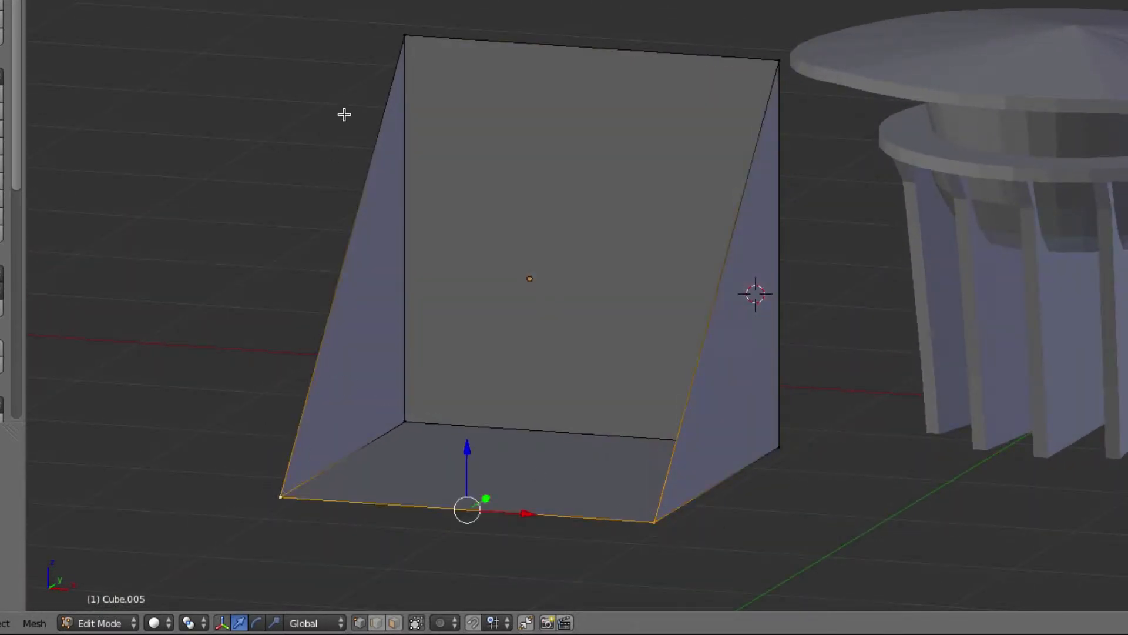
right_click(406, 34, "shift")
right_click(767, 59, "shift")
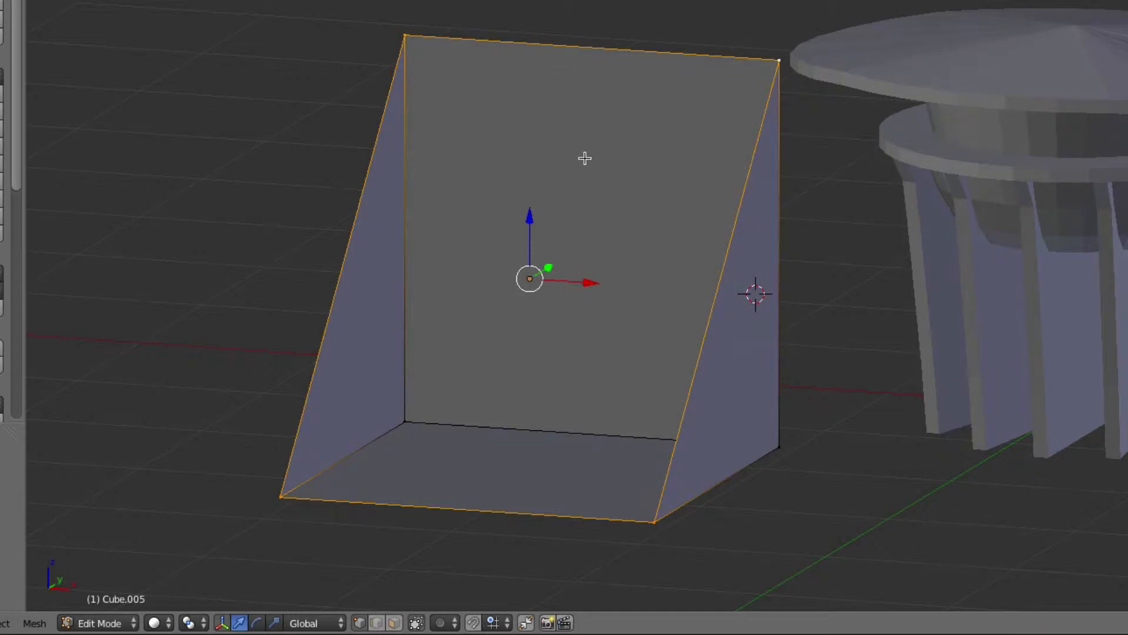
key("f")
- Subdivide the new sloped face three times into an eight-by-eight grid
middle_click_drag(584, 157, 556, 176)
key("w")
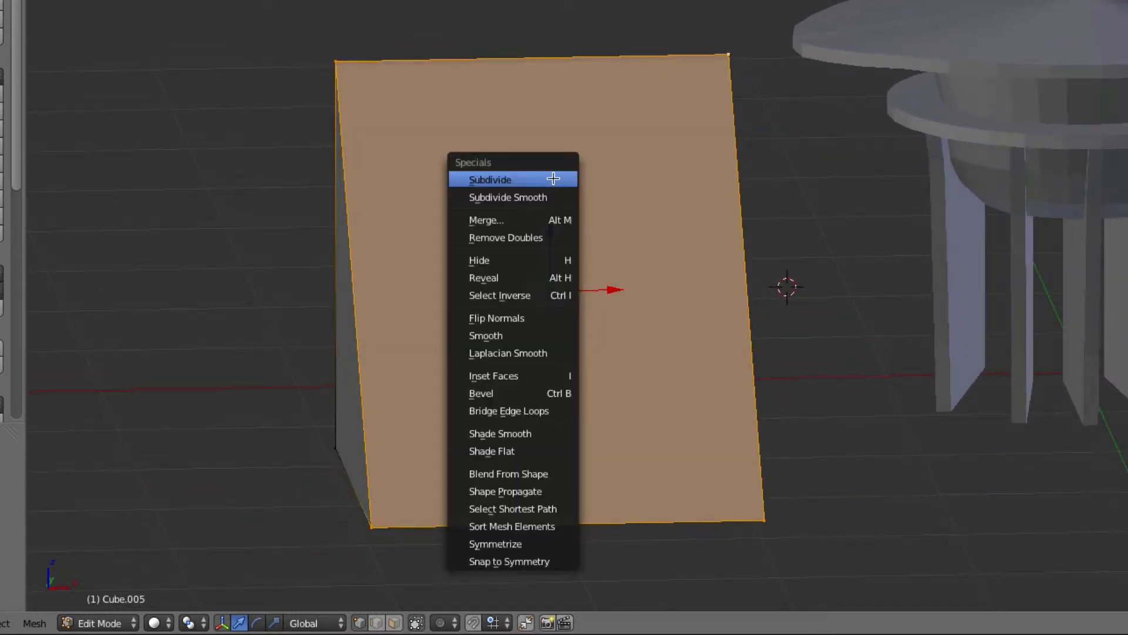
left_click(551, 179)
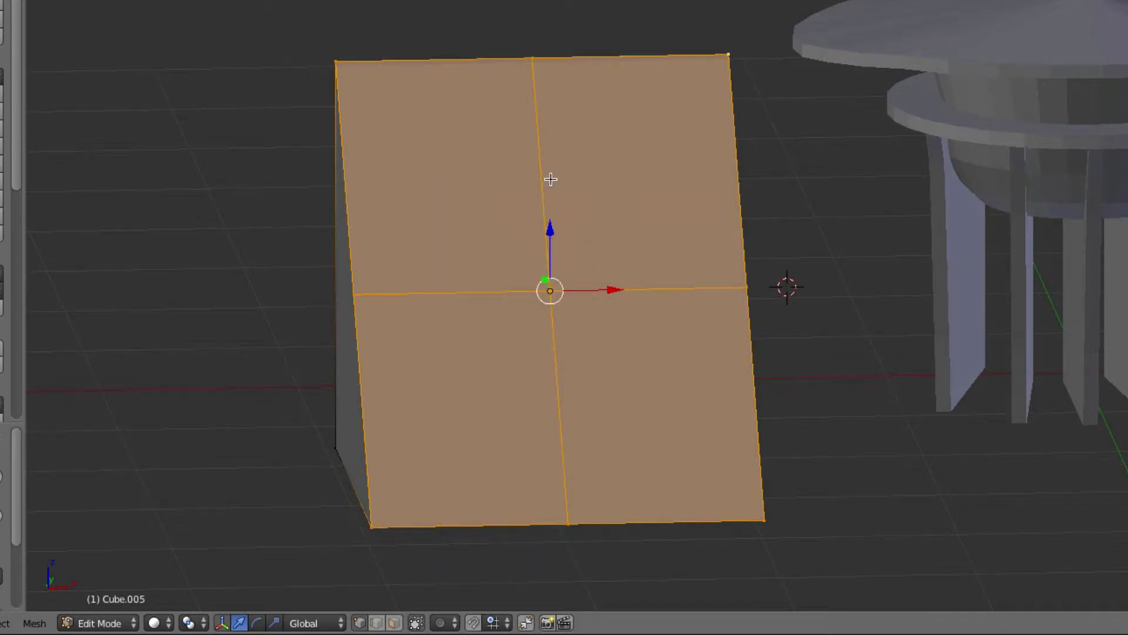
key("w")
left_click(545, 181)
key("w")
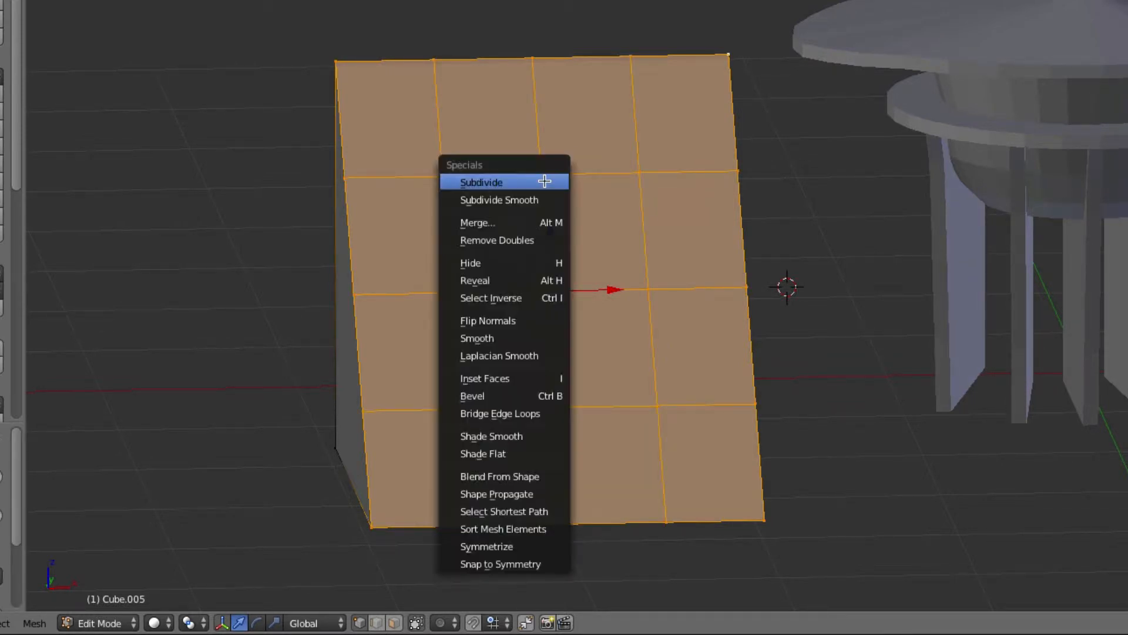
left_click(543, 181)
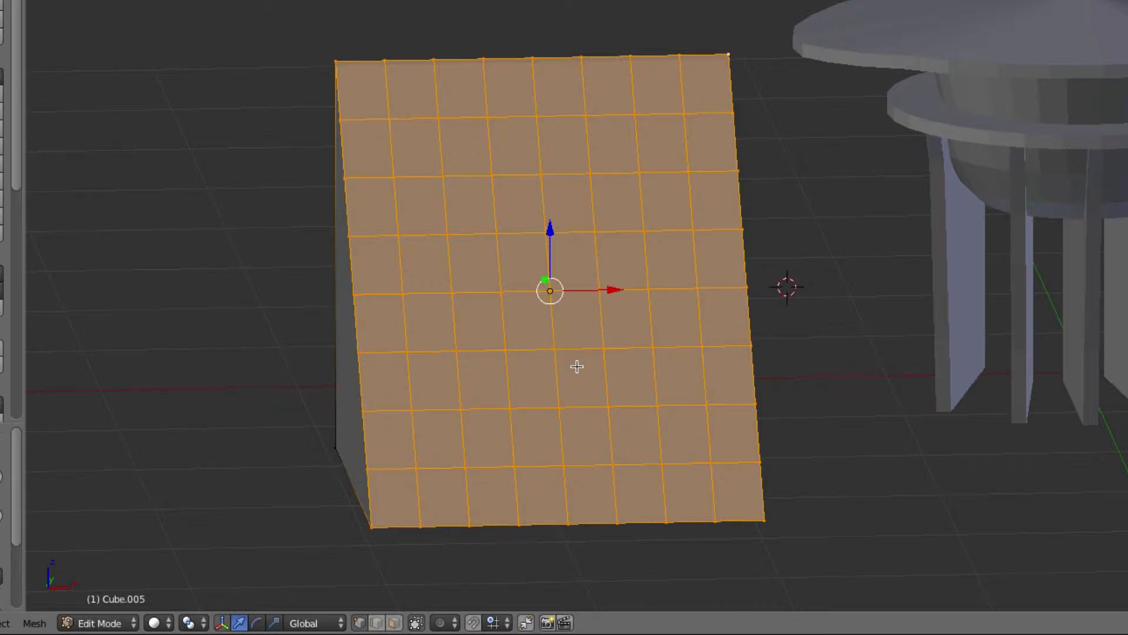
- Select the whole wedge mesh and scale it along the X axis to about twice its width
key("a")
key("a")
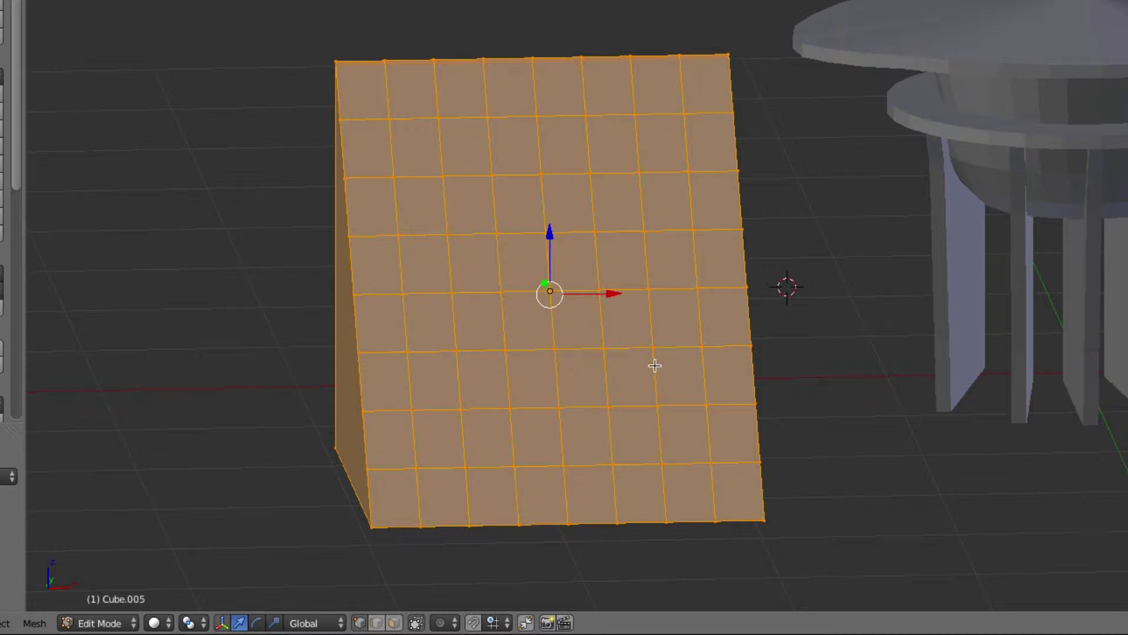
key("s")
key("x")
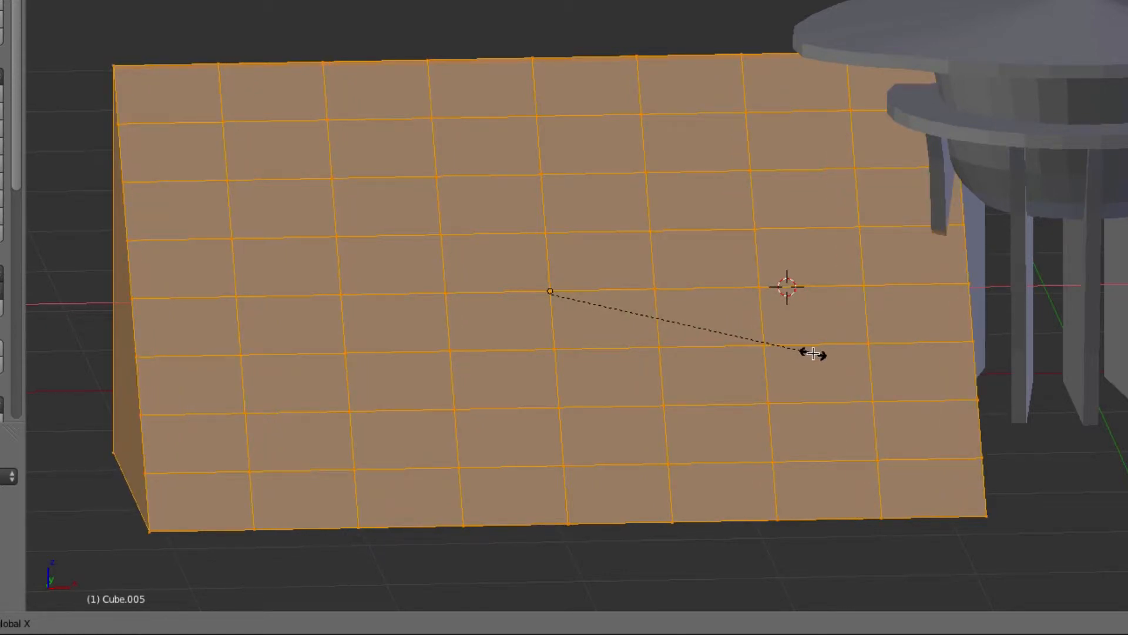
left_click(810, 354)
- Offset four separate vertices around the middle of the sloped grid, raising three slightly and lowering one to make the surface uneven
middle_click_drag(694, 380, 419, 418)
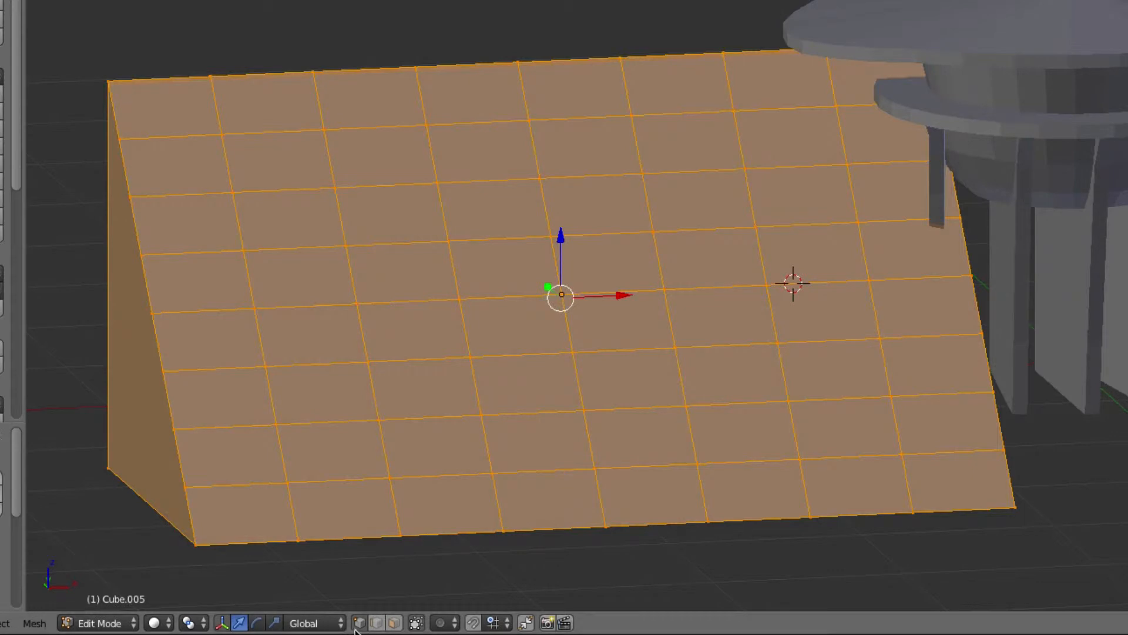
right_click(272, 368)
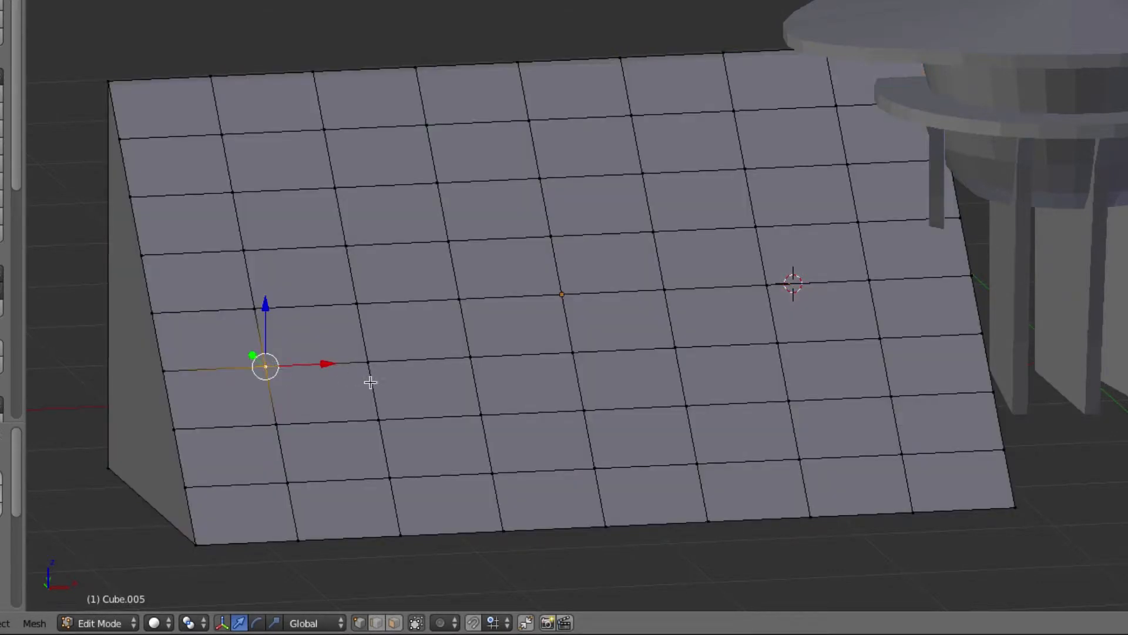
left_click_drag(268, 308, 269, 291)
right_click(450, 302)
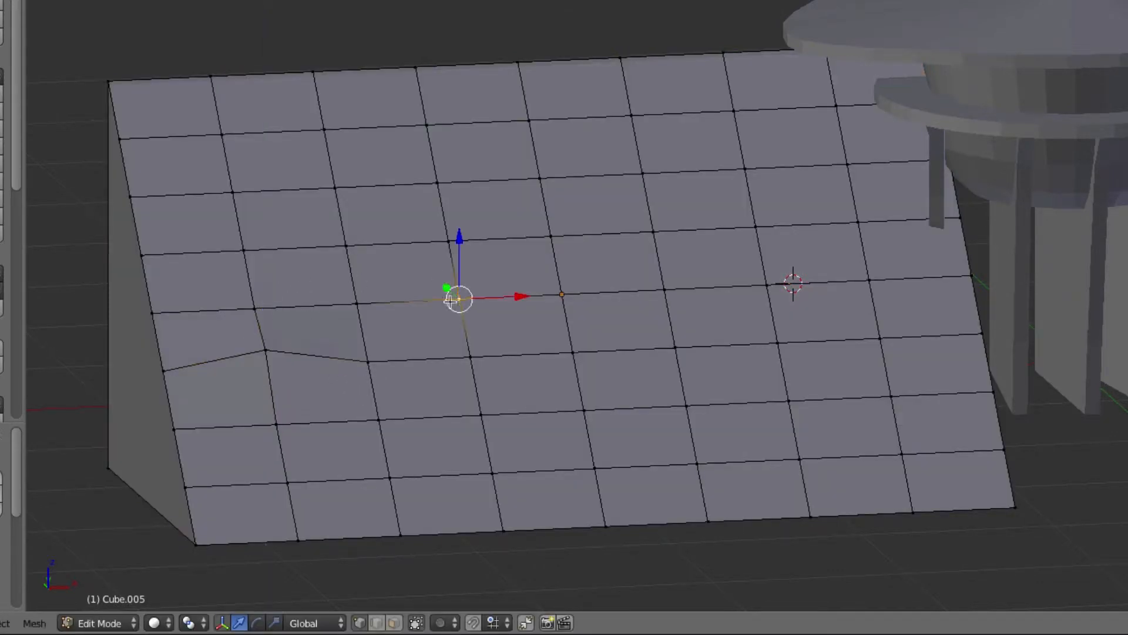
left_click_drag(461, 245, 460, 254)
right_click(670, 290)
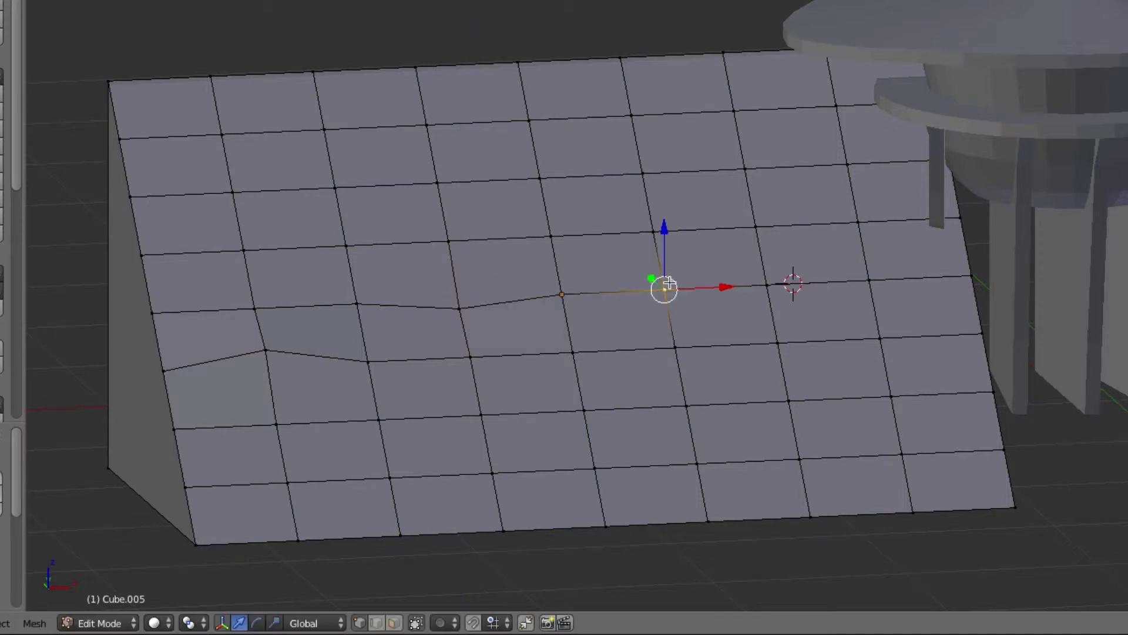
left_click_drag(660, 238, 669, 226)
right_click(573, 352)
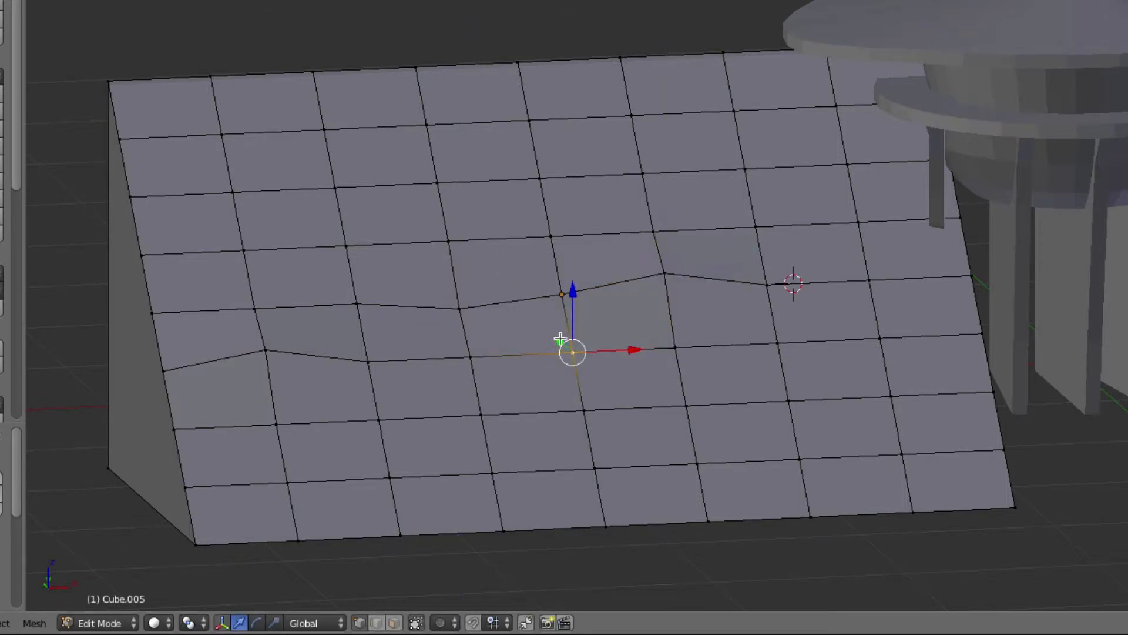
left_click_drag(560, 340, 573, 338)
- Displace four individual vertices in the upper half of the slope by small amounts to roughen it further
left_click(540, 181)
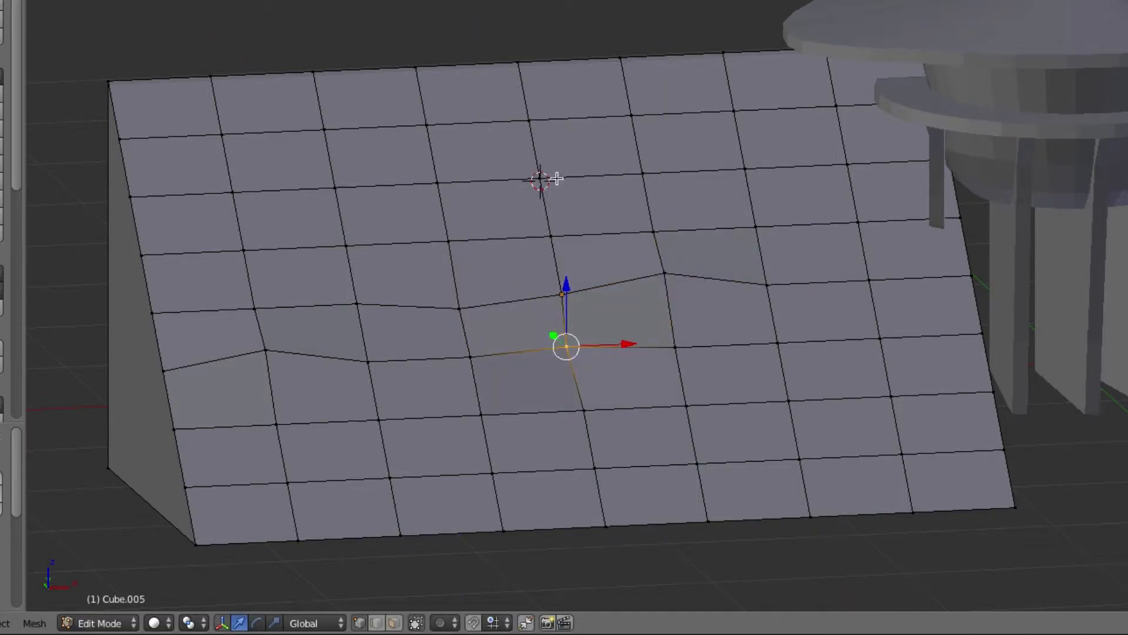
right_click(555, 179)
left_click_drag(527, 168, 533, 173)
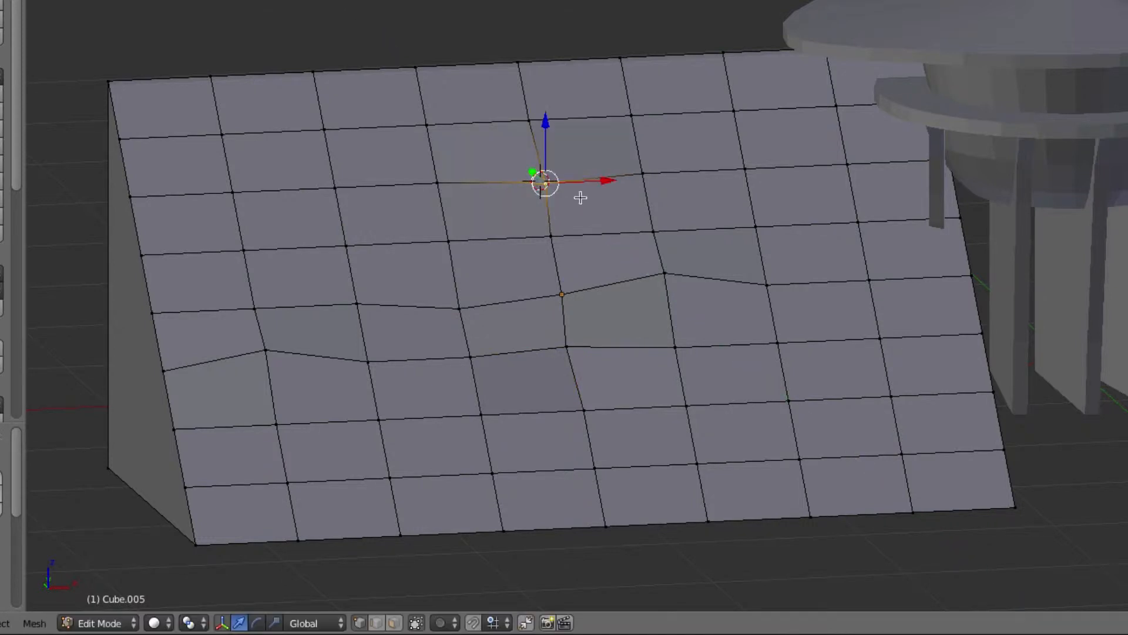
right_click(740, 173)
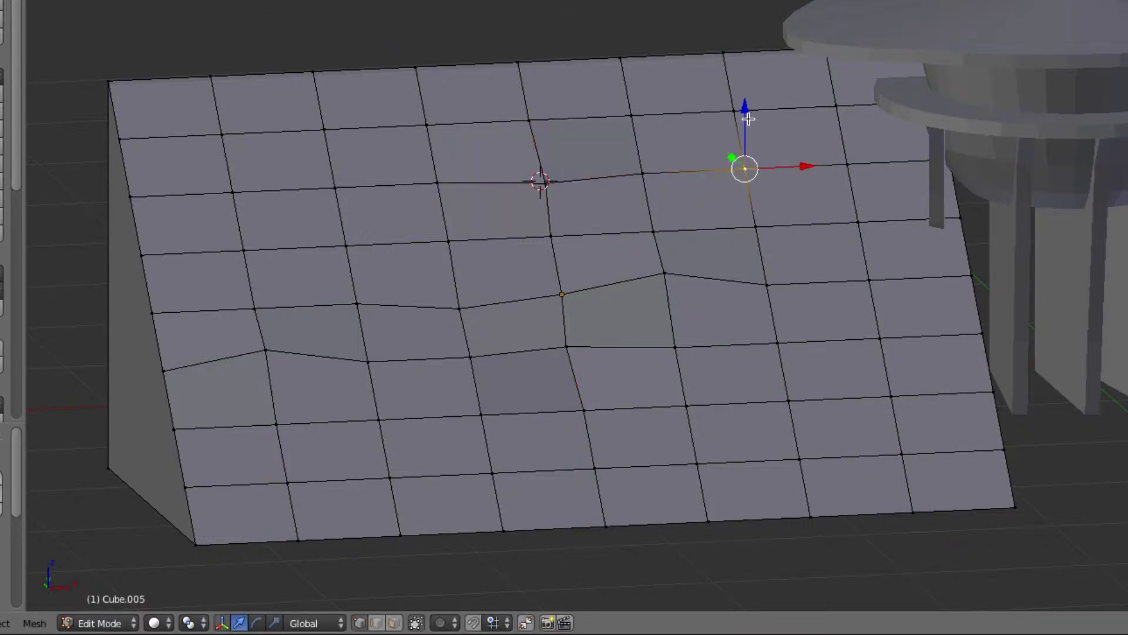
left_click_drag(747, 119, 743, 117)
right_click(348, 246)
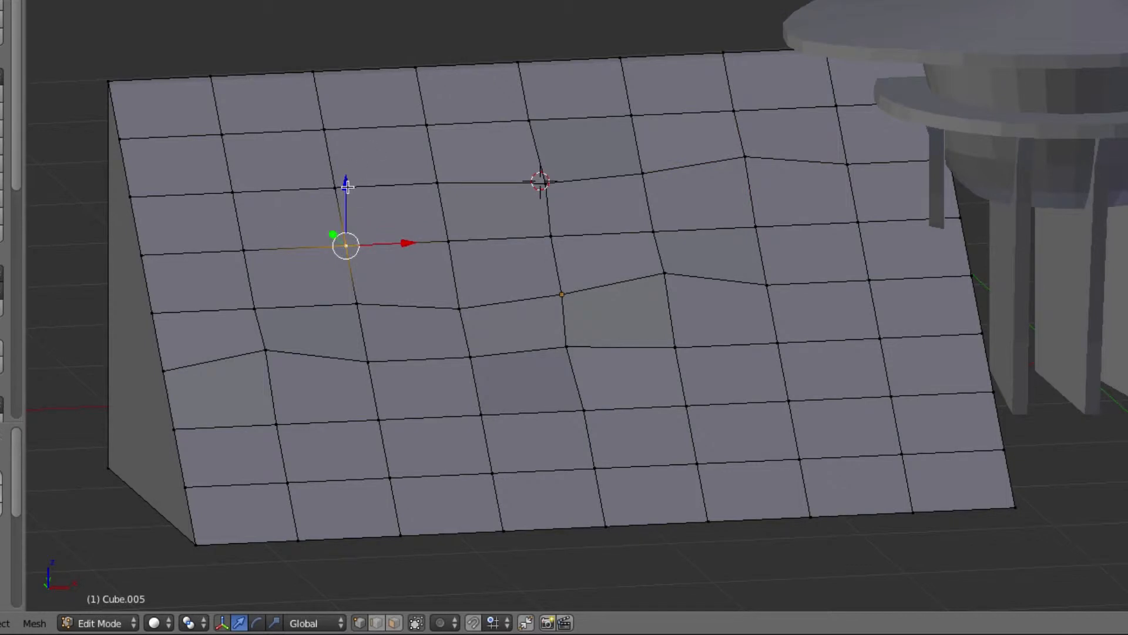
left_click_drag(346, 182, 352, 180)
right_click(238, 193)
left_click(279, 197)
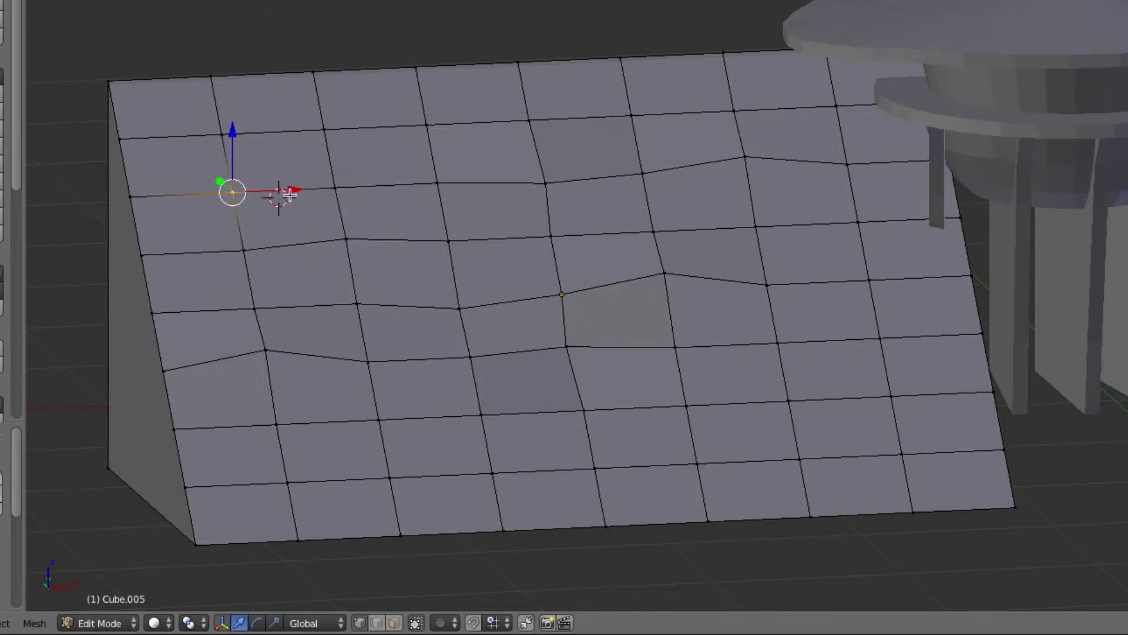
left_click_drag(295, 191, 346, 137)
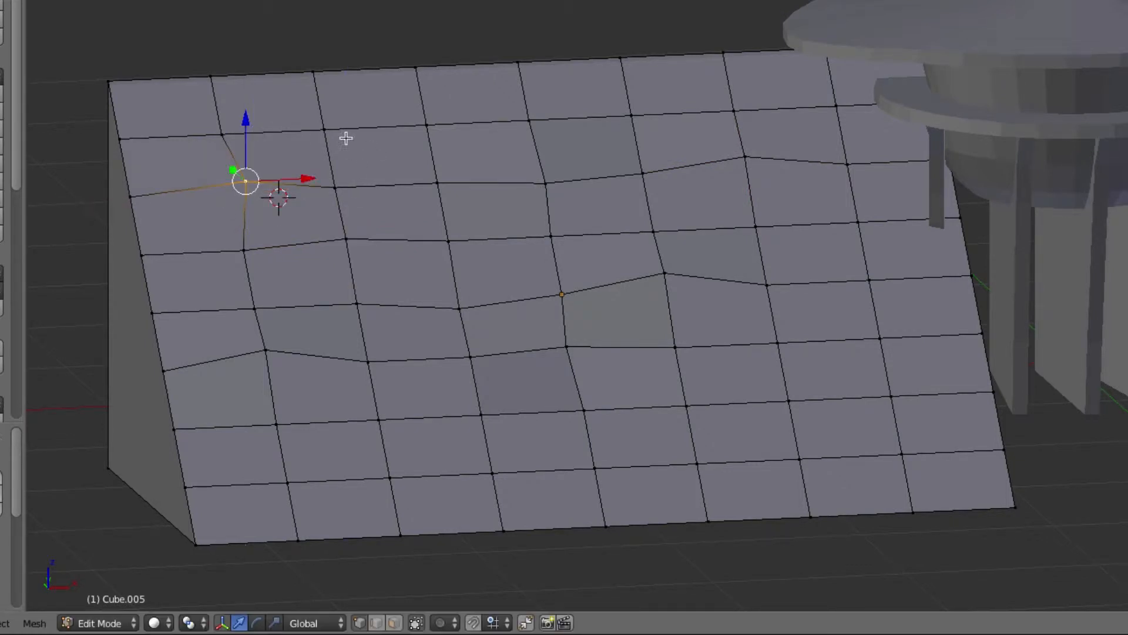
- Raise two vertices in the lower part of the slope, one on each side of the middle, together along the Z axis
middle_click_drag(465, 265, 480, 260)
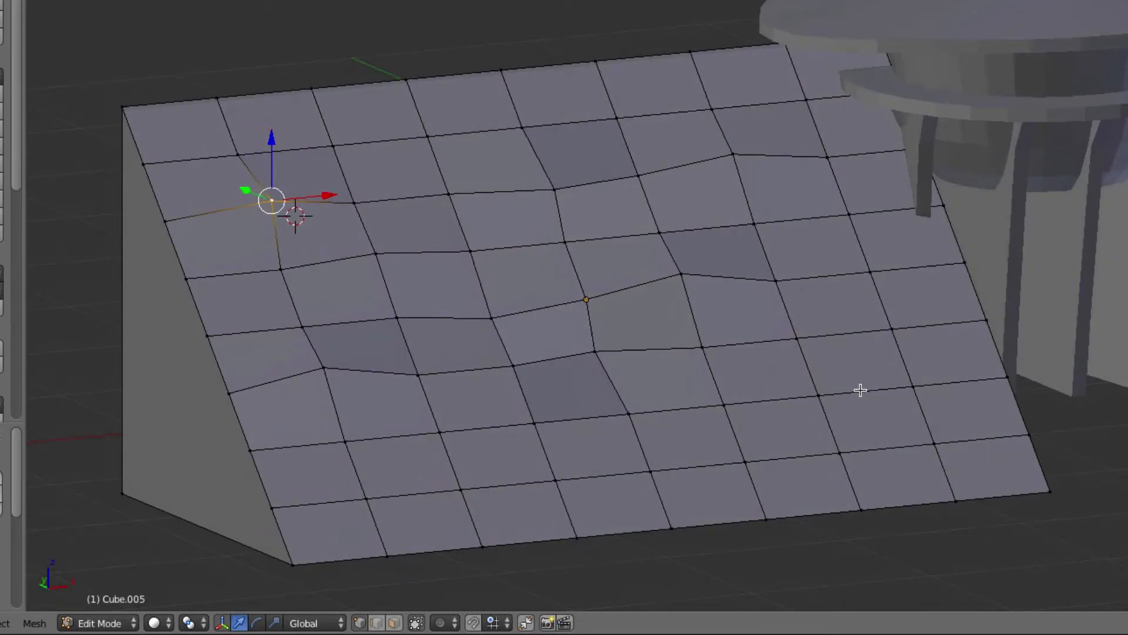
right_click(823, 393)
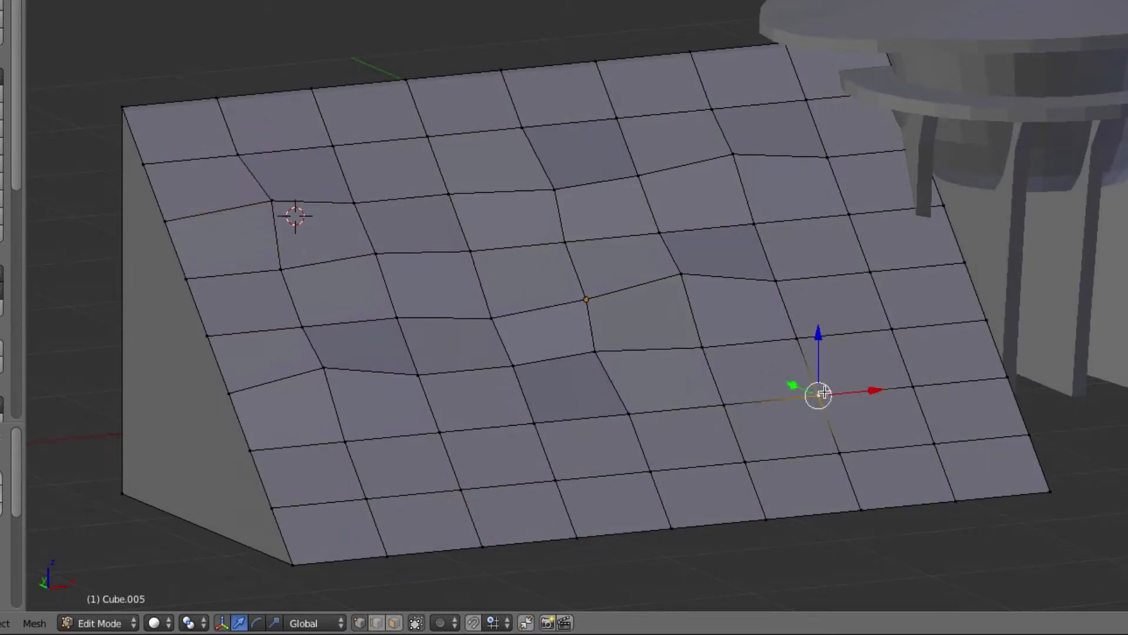
right_click(444, 438, "shift")
key("g")
key("z")
left_click(448, 374)
- Raise one vertex near the slope's lower edge and one near its upper edge slightly along the Z axis
right_click(546, 474)
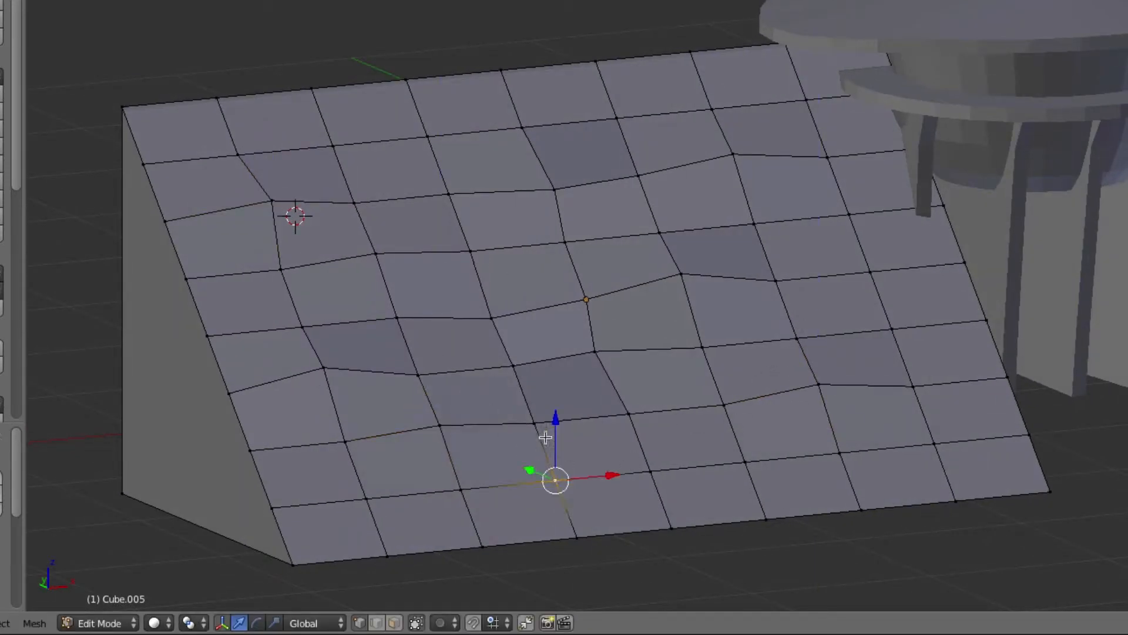
key("g")
key("z")
left_click(562, 423)
right_click(429, 134)
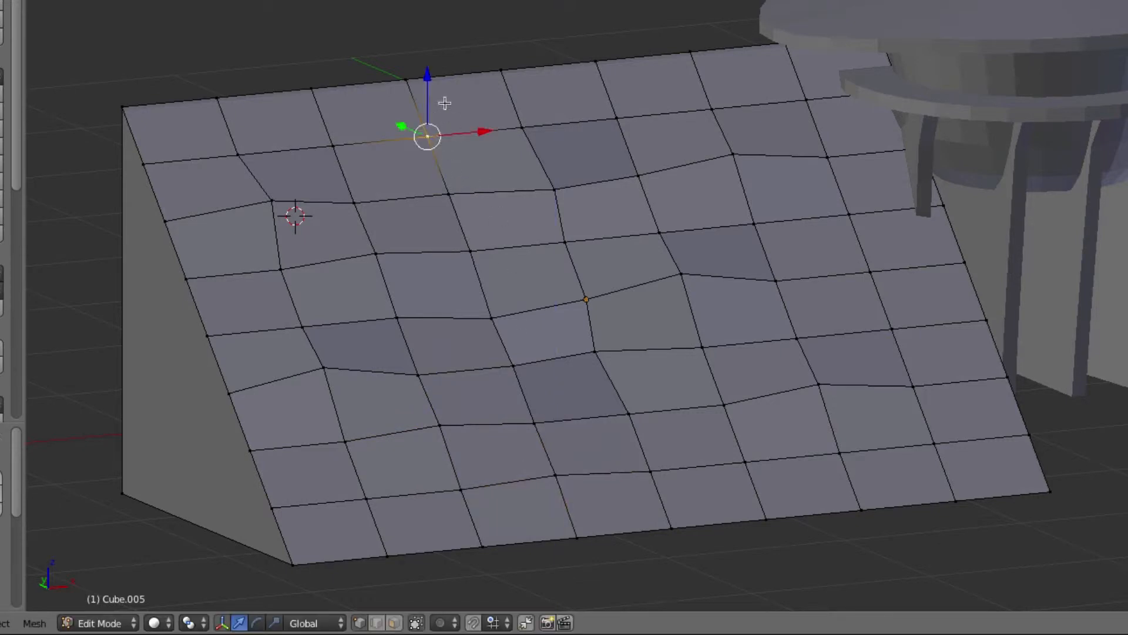
key("g")
key("z")
left_click(433, 76)
- Raise three widely spaced slope vertices together along the Z axis and try moving them along the Y axis
right_click(469, 247)
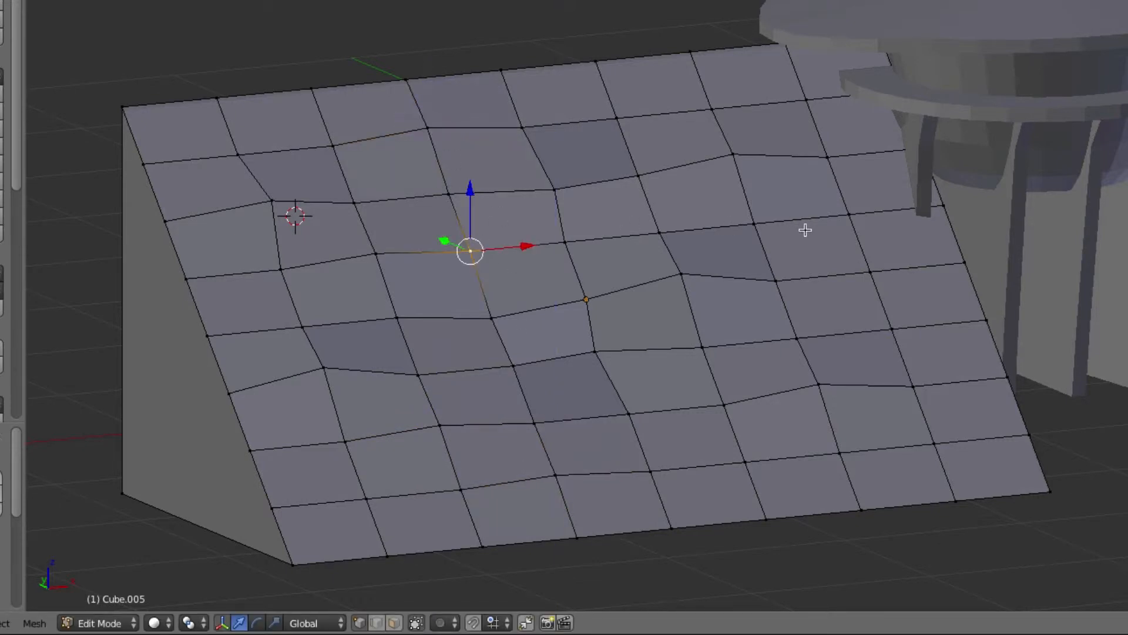
right_click(852, 214, "shift")
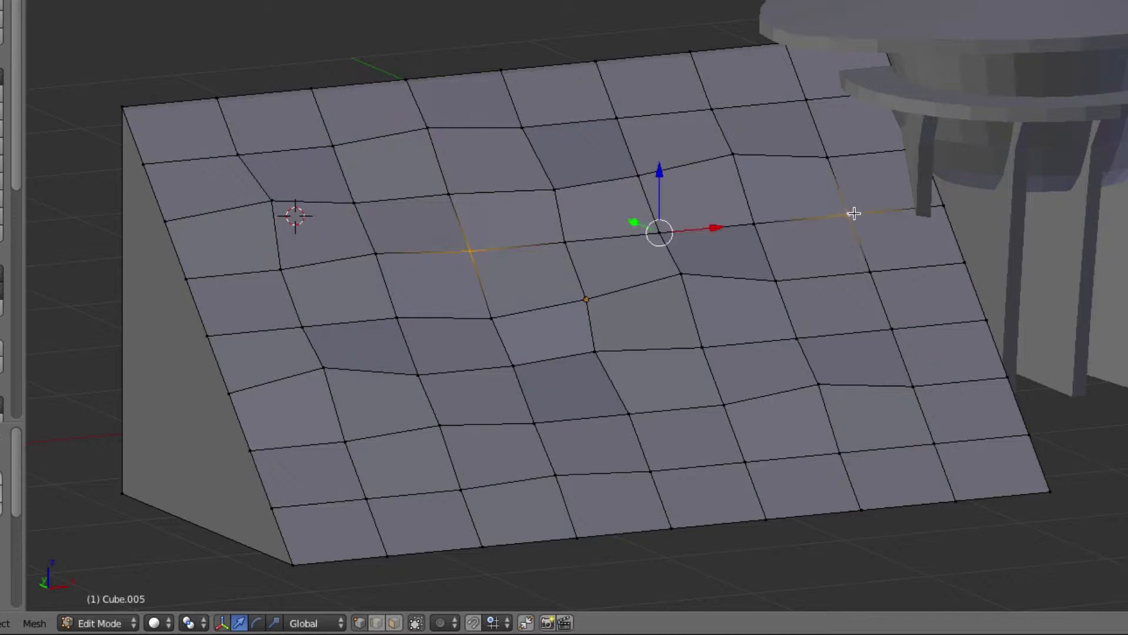
right_click(939, 440, "shift")
key("g")
key("z")
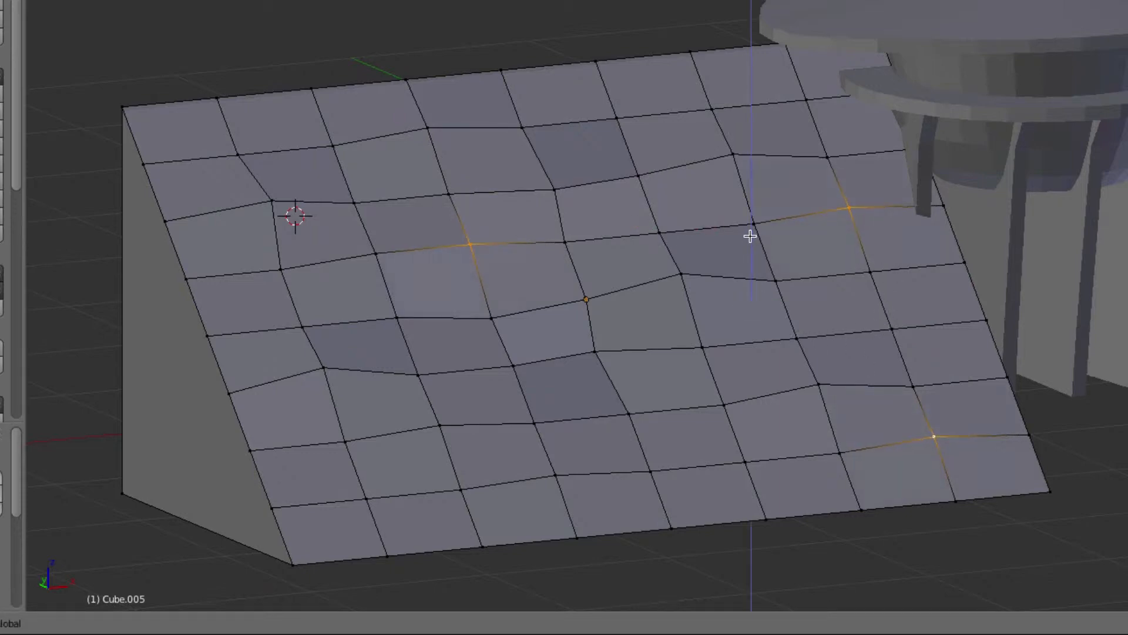
left_click(751, 231)
key("g")
key("y")
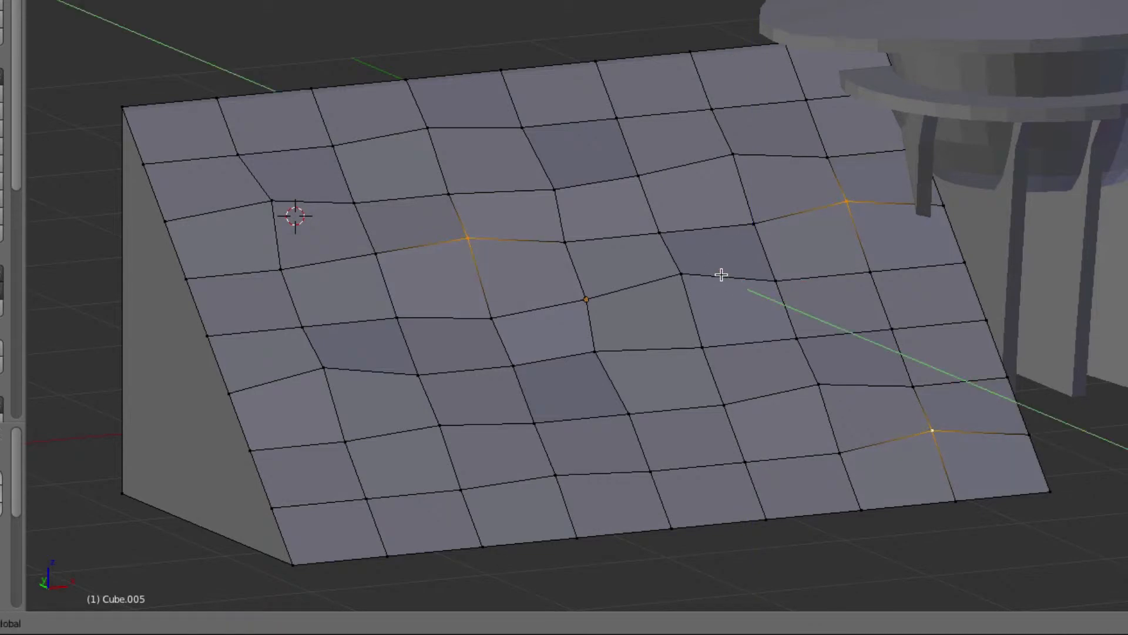
left_click(722, 274)
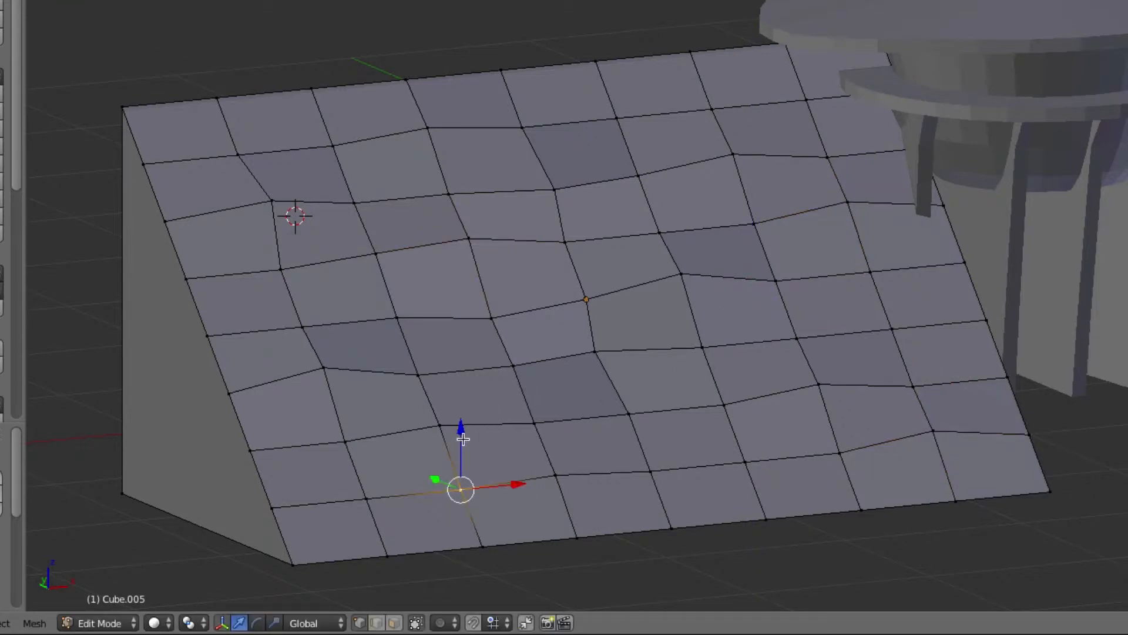
- Raise further single vertices near the slope's upper, lower and left edges slightly along the Z axis
right_click(803, 94)
left_click_drag(806, 54, 804, 45)
right_click(624, 113)
left_click_drag(620, 78, 620, 75)
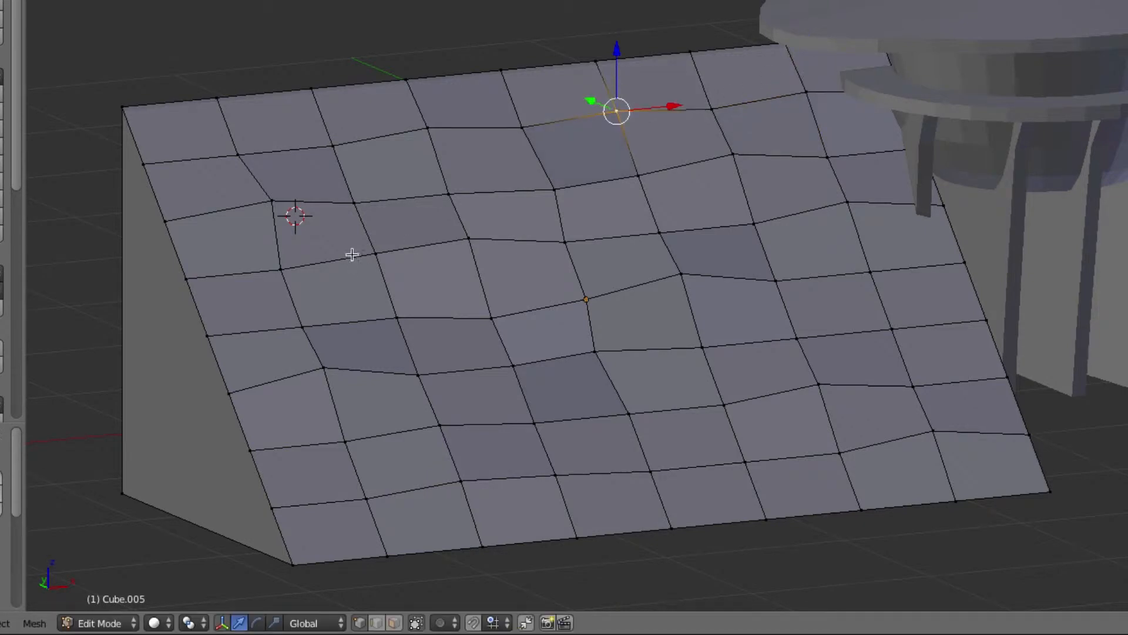
right_click(305, 335)
left_click_drag(304, 273, 304, 268)
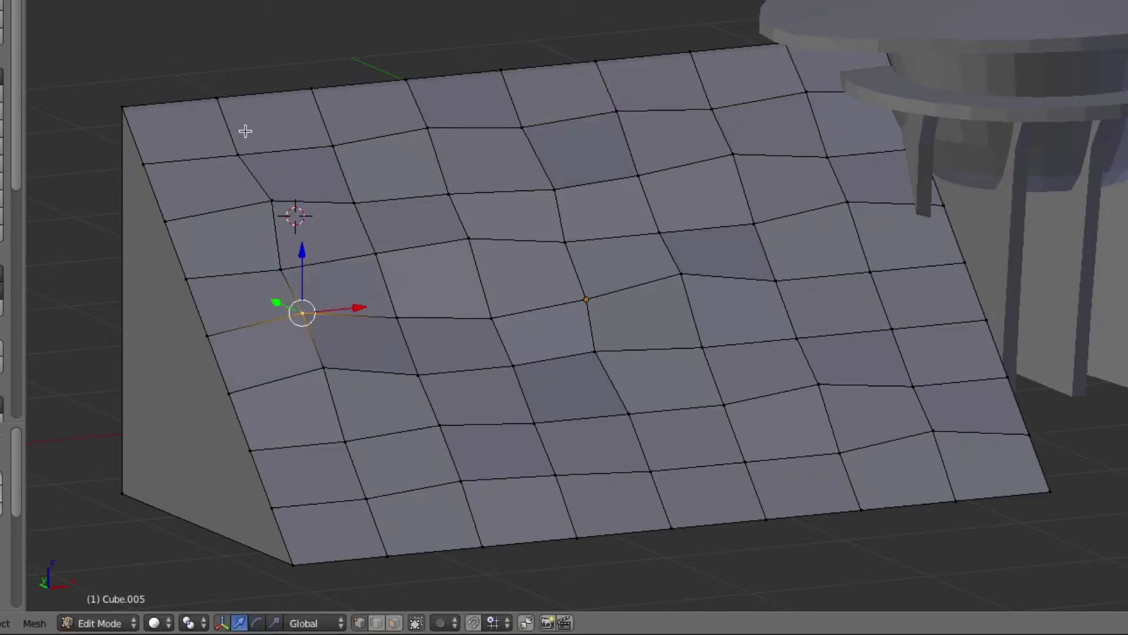
- Raise two separate vertices on the slope's top edge slightly along the Z axis to make the ridge uneven
right_click(229, 148)
right_click(310, 91)
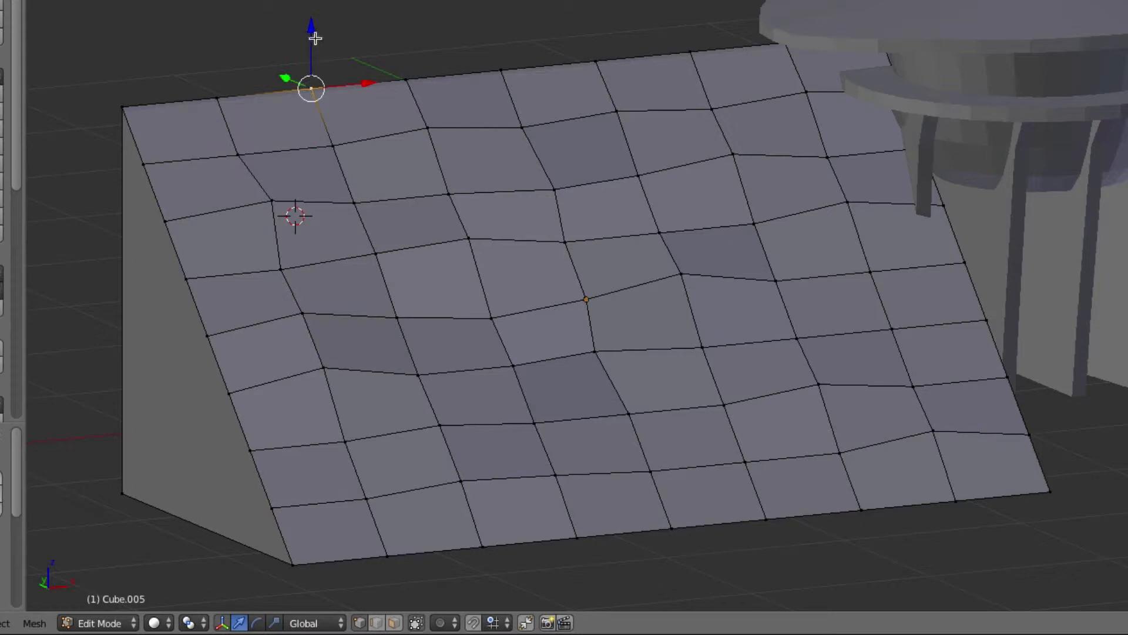
left_click_drag(311, 38, 312, 26)
right_click(610, 71)
mouse_move(601, 31)
left_mouse_down()
mouse_move(597, 5)
mouse_move(597, 15)
left_mouse_up()
- Raise one vertex just above the slope's lower edge slightly along the Z axis
middle_click_drag(660, 192, 677, 353)
right_click(674, 362)
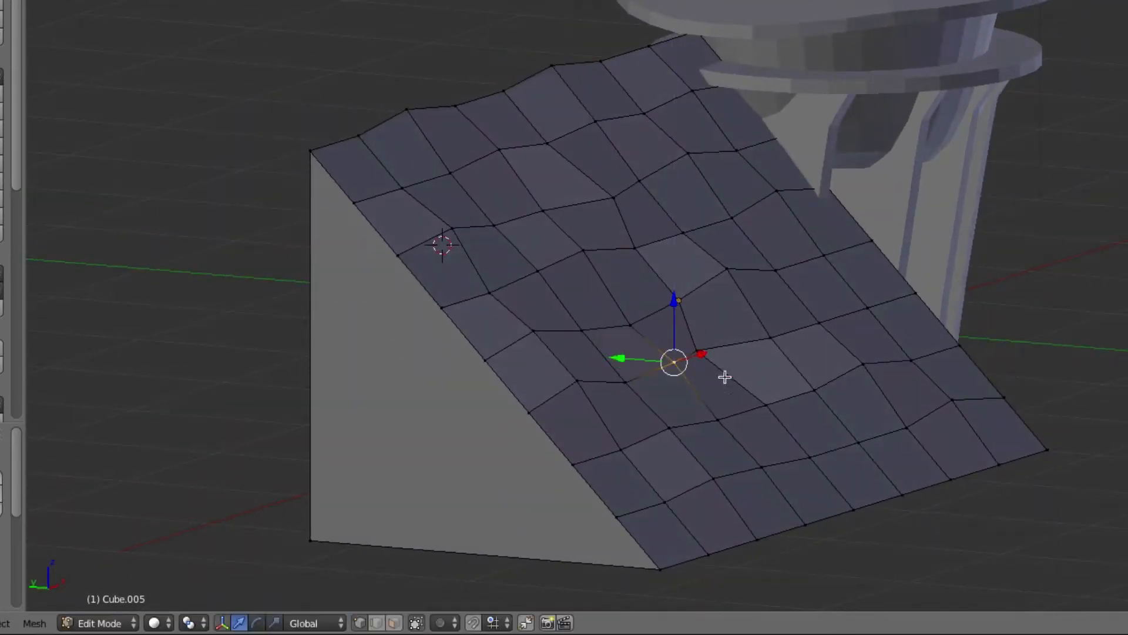
right_click(758, 459)
left_click_drag(765, 416, 774, 409)
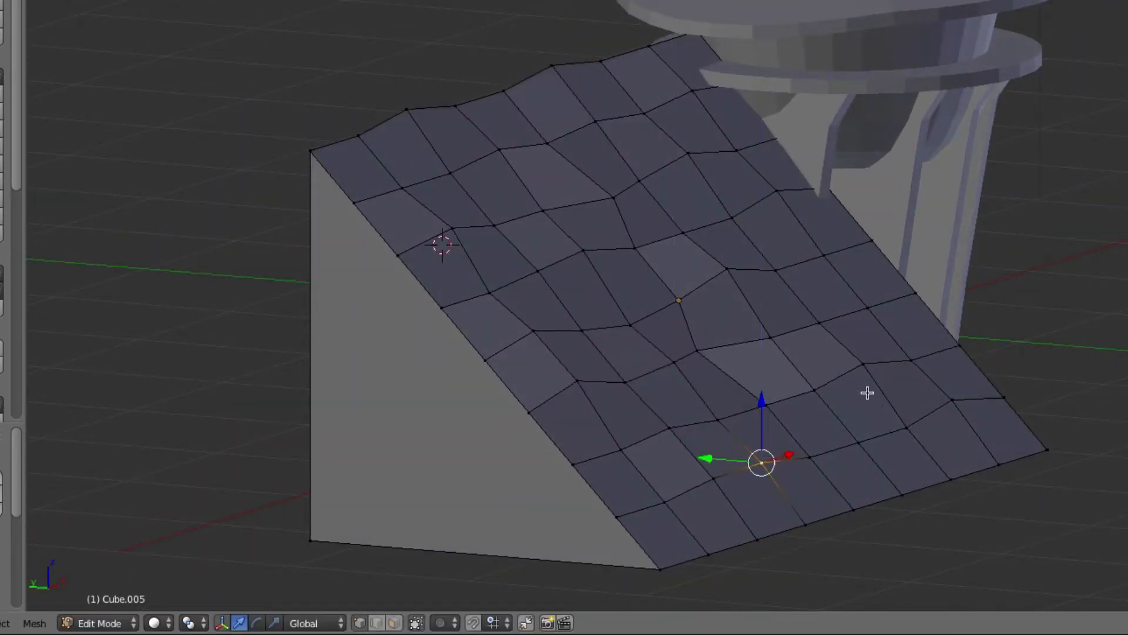
middle_click_drag(706, 348, 690, 345)
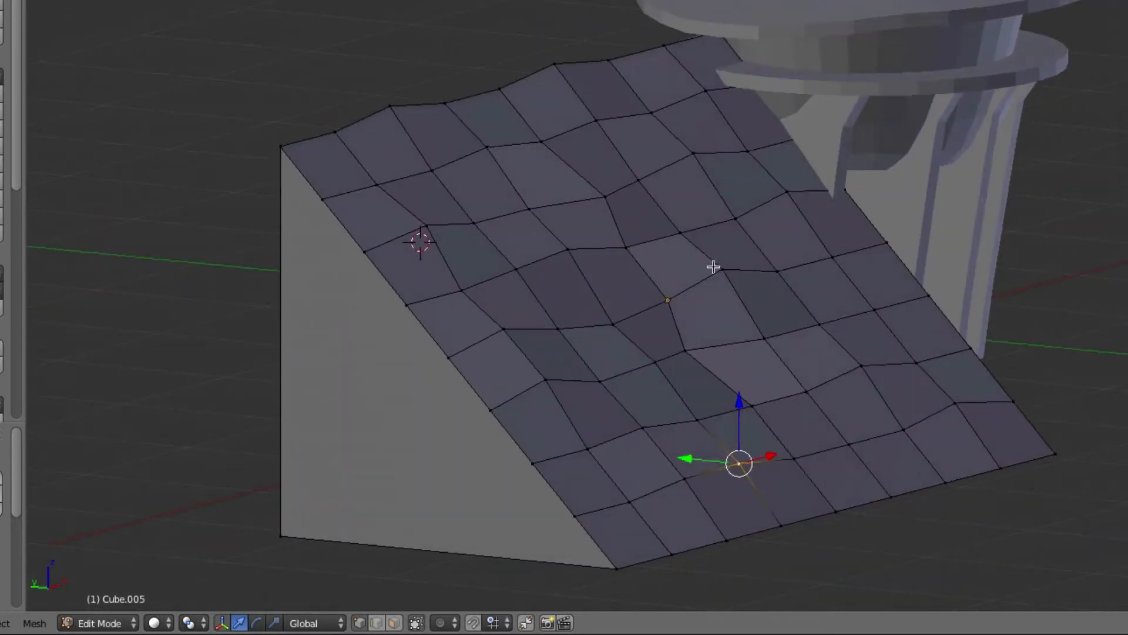
middle_click_drag(775, 310, 707, 337)
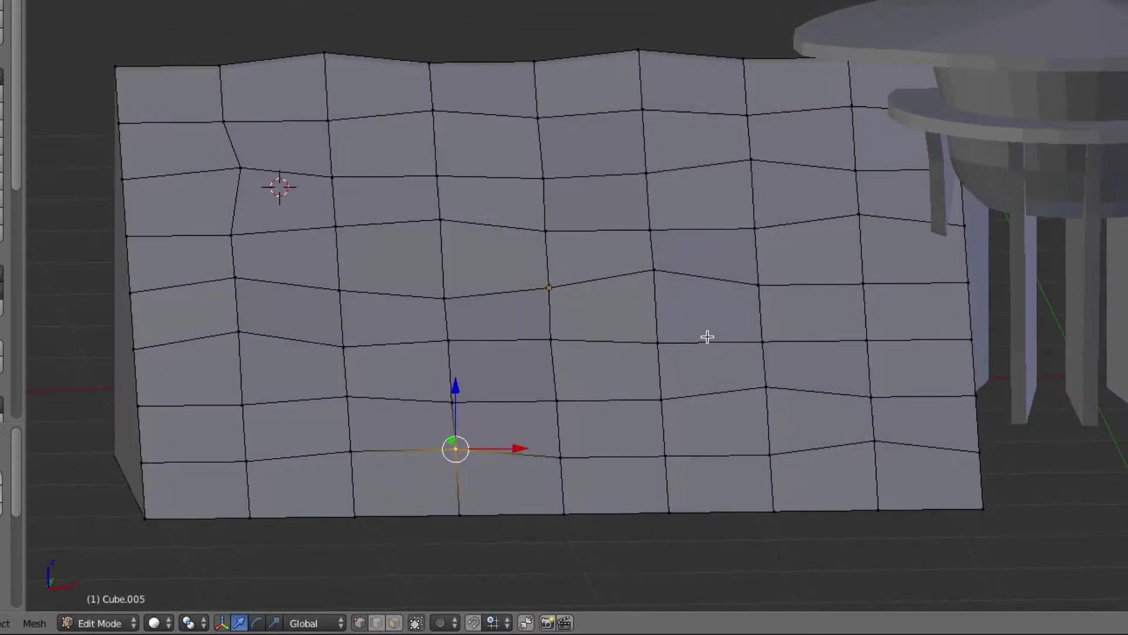
- Try moving the whole terrain mesh along the X axis in Edit Mode, and undo the move
key("Tab")
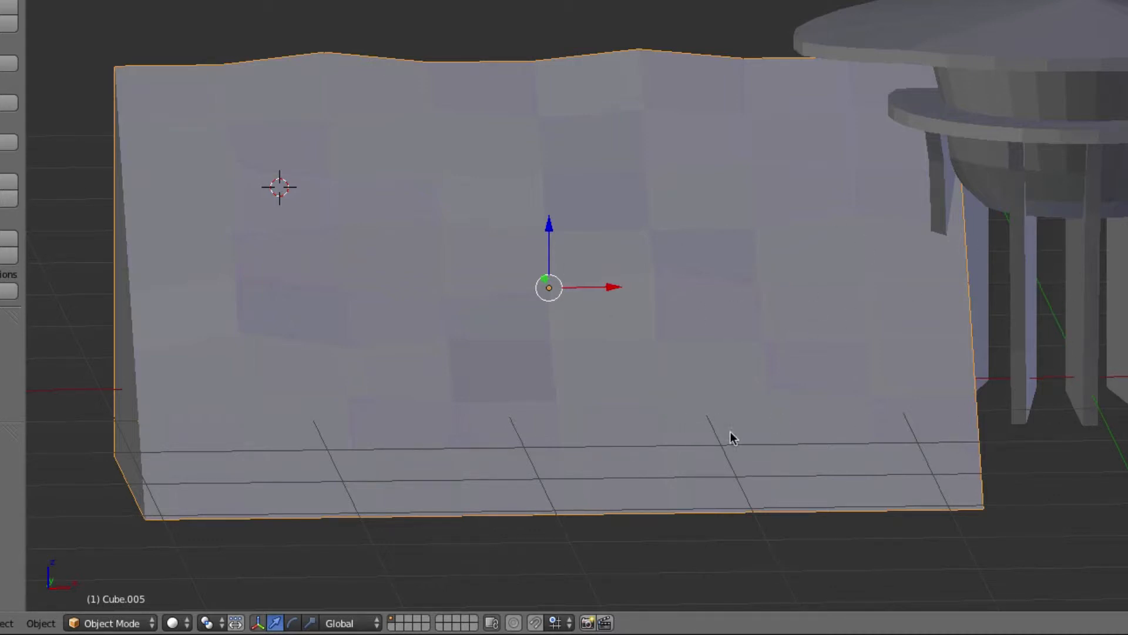
middle_click_drag(575, 419, 582, 415)
key("Tab")
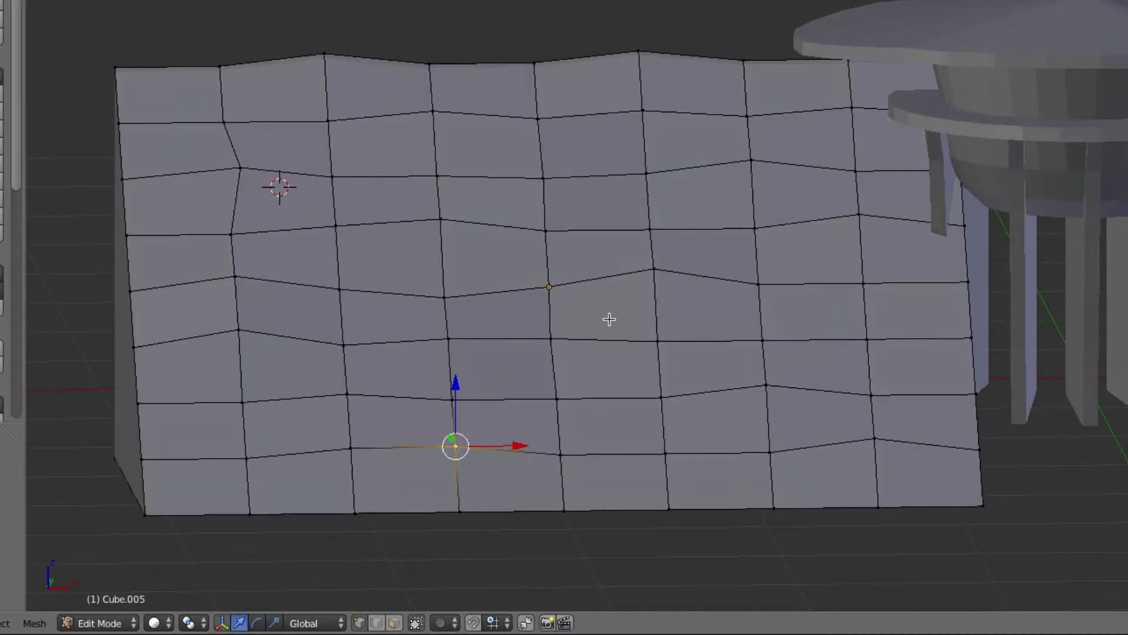
key("a")
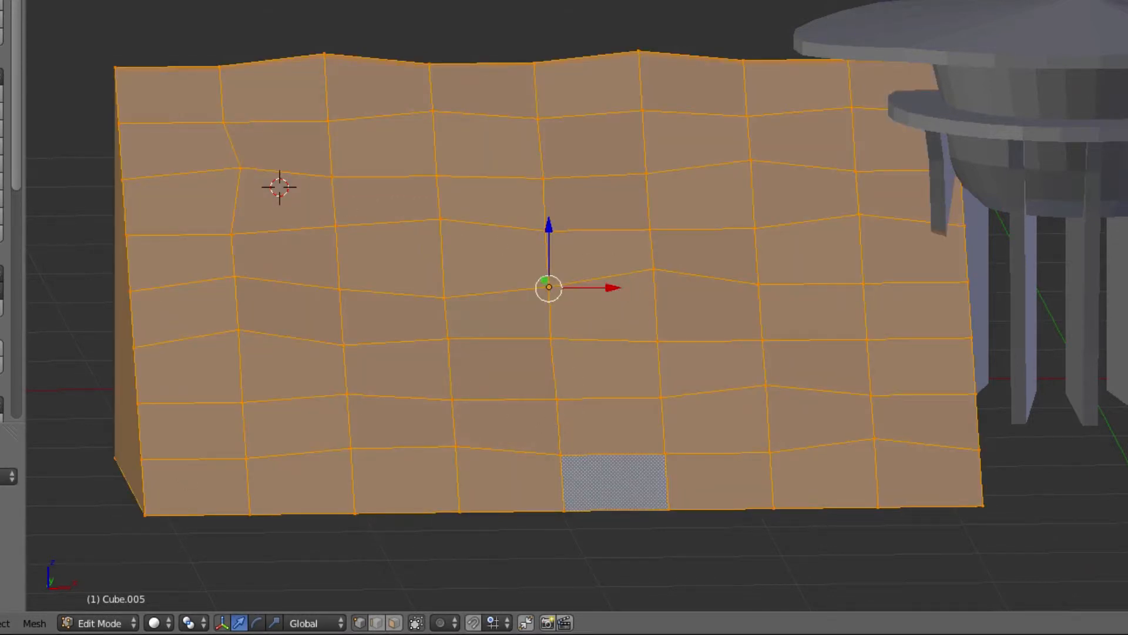
left_click_drag(612, 288, 490, 291)
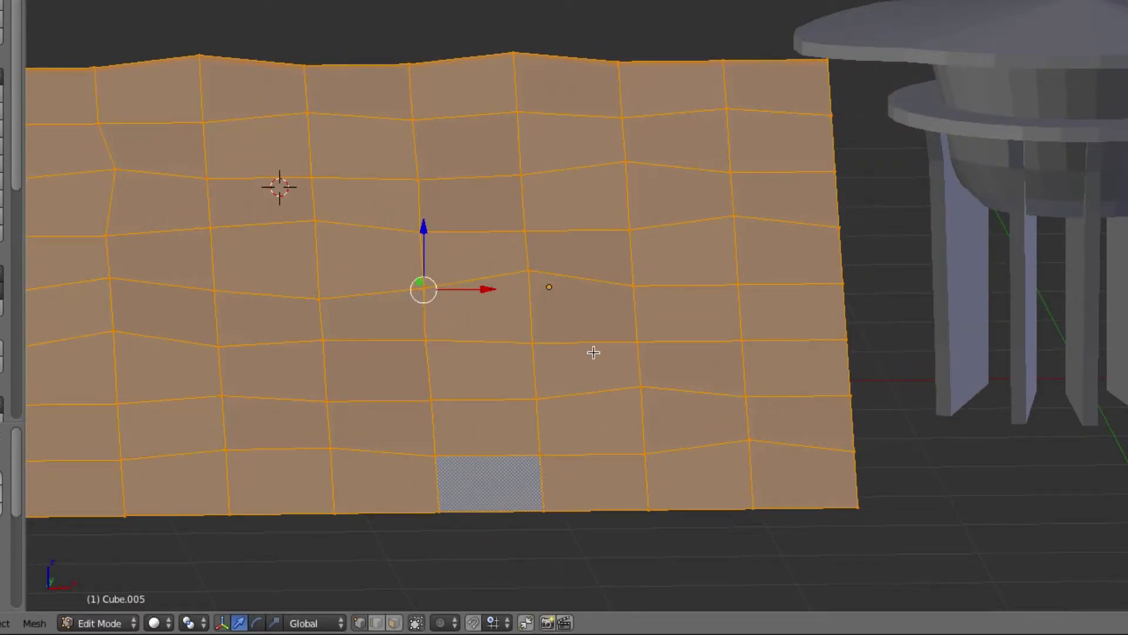
key("ctrl+z")
key("ctrl+z")
key("ctrl+shift+z")
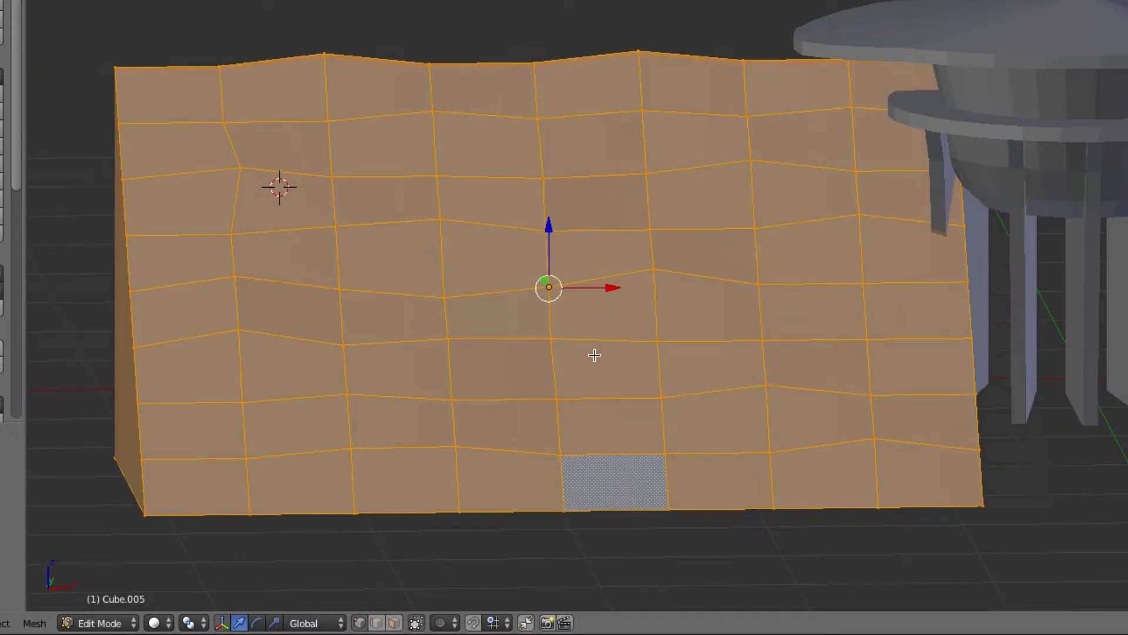
key("a")
- Return to Object Mode and move the terrain along the X axis until it lies behind the house
key("Tab")
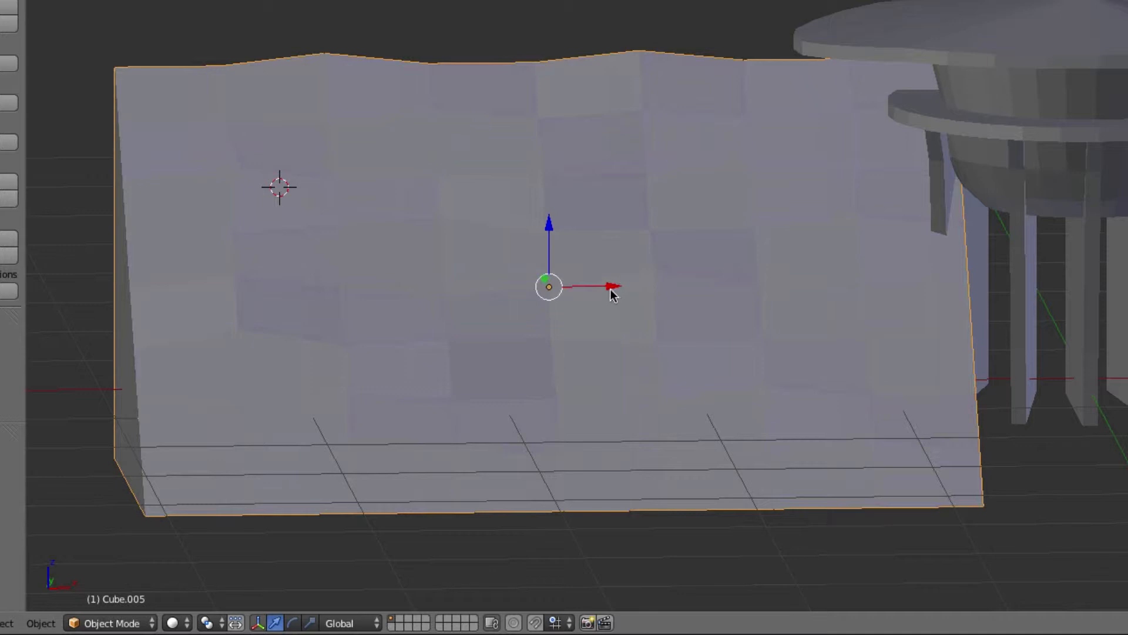
middle_click_drag(852, 331, 761, 286)
middle_click_drag(619, 288, 613, 285)
left_click_drag(611, 286, 1092, 287)
- Shift the terrain along the Y and Z axes so the house's support pillars meet the slope
middle_click_drag(770, 401, 758, 399)
left_click_drag(550, 279, 525, 331)
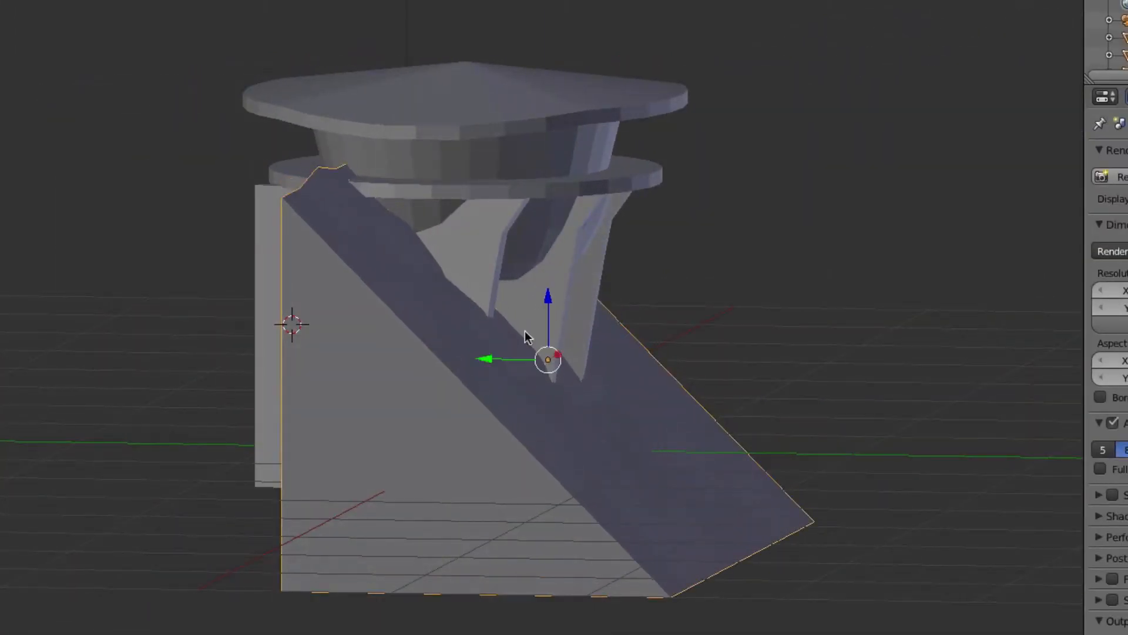
left_click_drag(492, 366, 480, 343)
left_click_drag(534, 308, 531, 294)
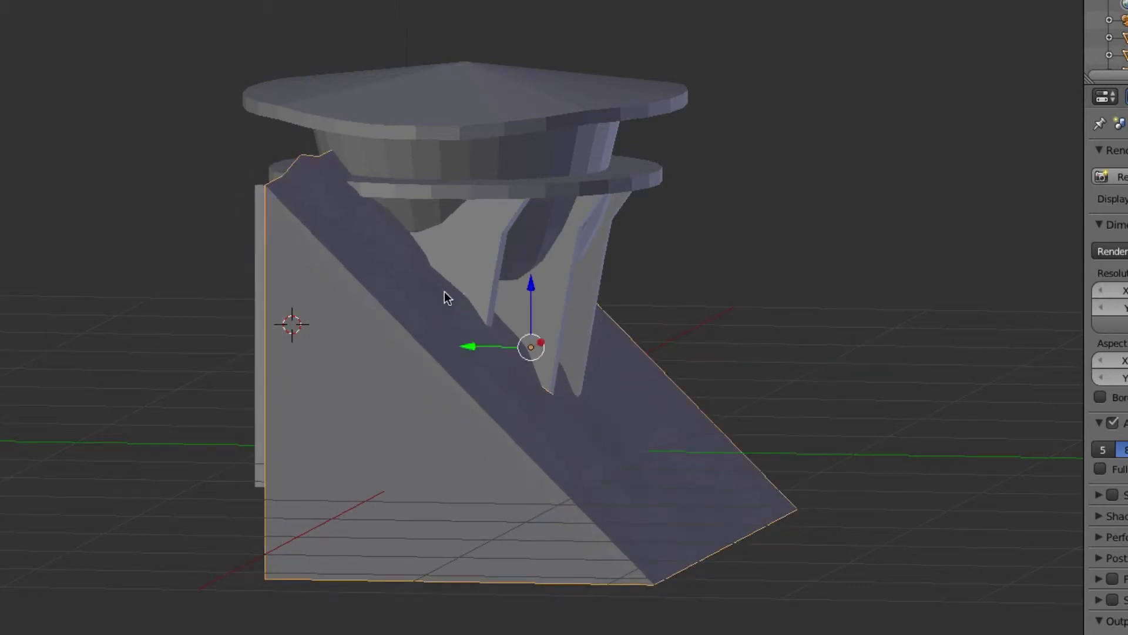
middle_click_drag(444, 292, 492, 328)
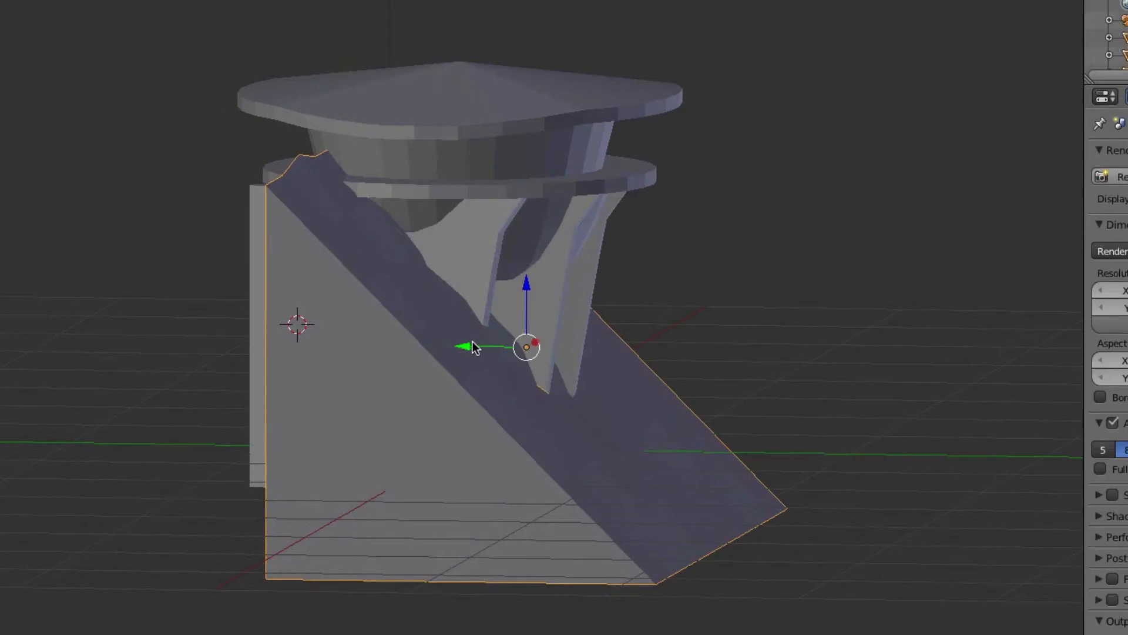
left_click_drag(474, 347, 462, 346)
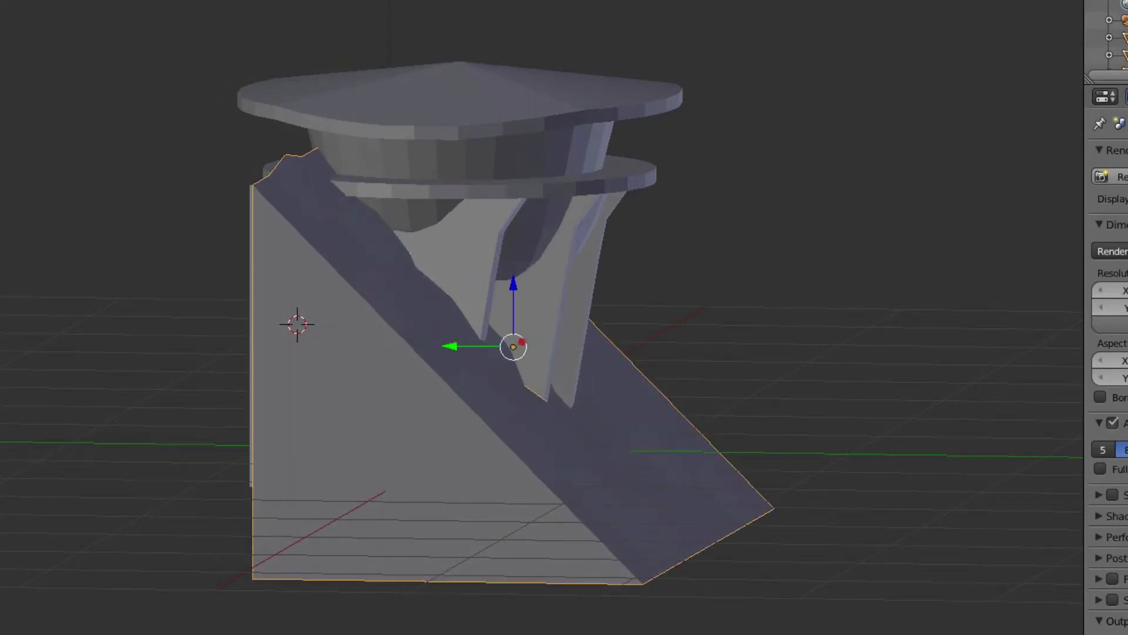
- Select only the terrain and lower it slightly along the Z axis beneath the house
middle_click_drag(769, 294, 803, 320)
right_click(802, 320, "shift")
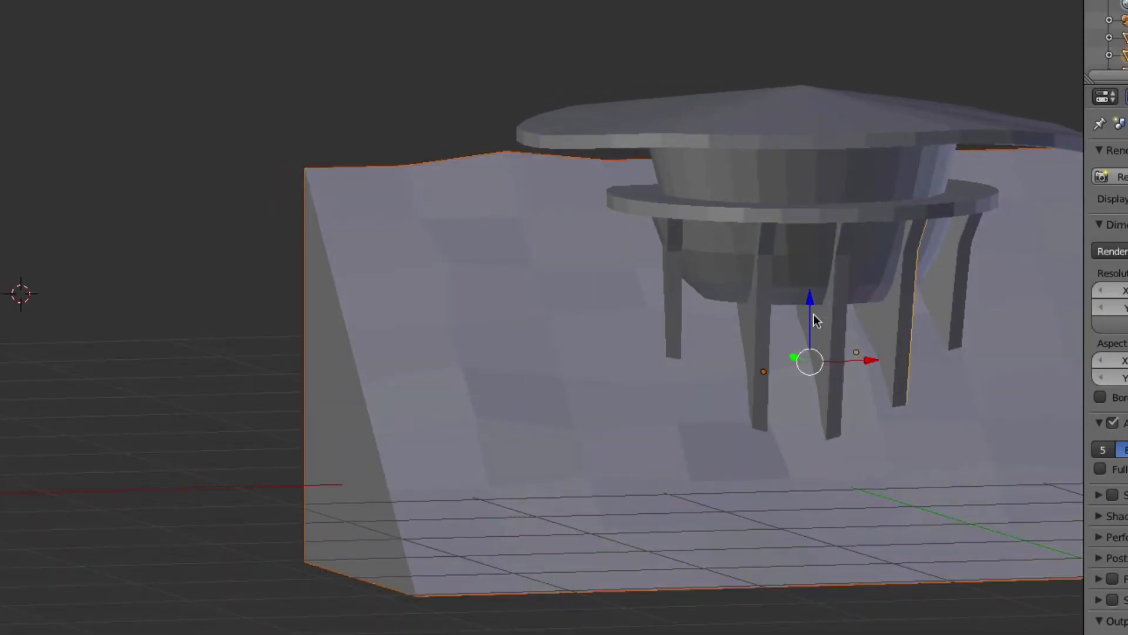
right_click(640, 367)
left_click_drag(764, 314, 766, 321)
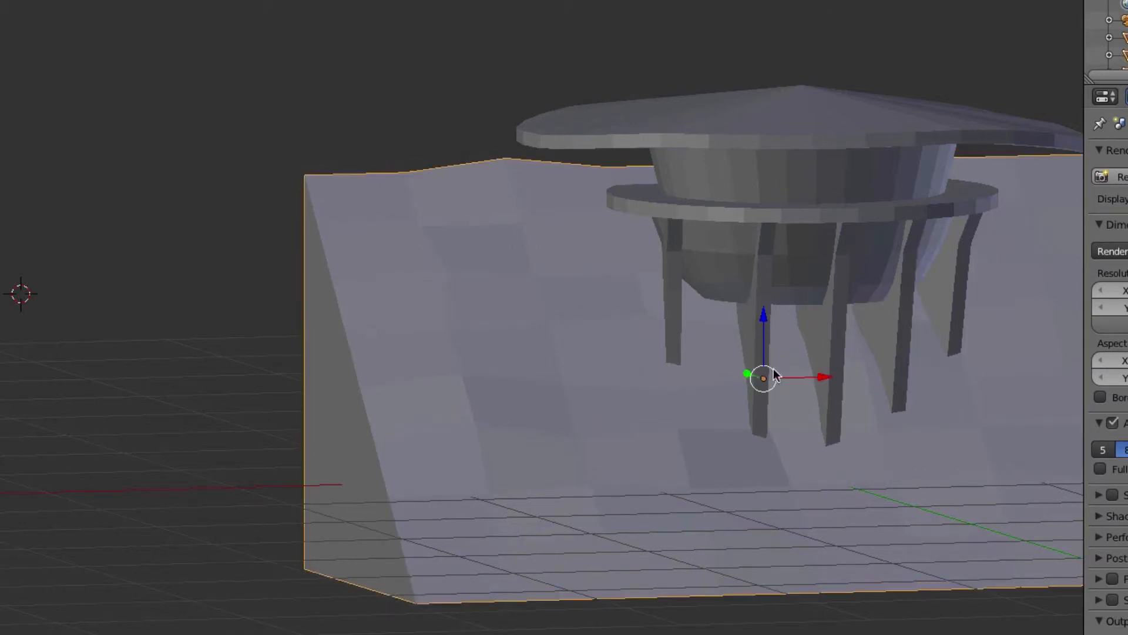
middle_click_drag(809, 409, 817, 407)
scroll(811, 407, "right", 14, "shift")
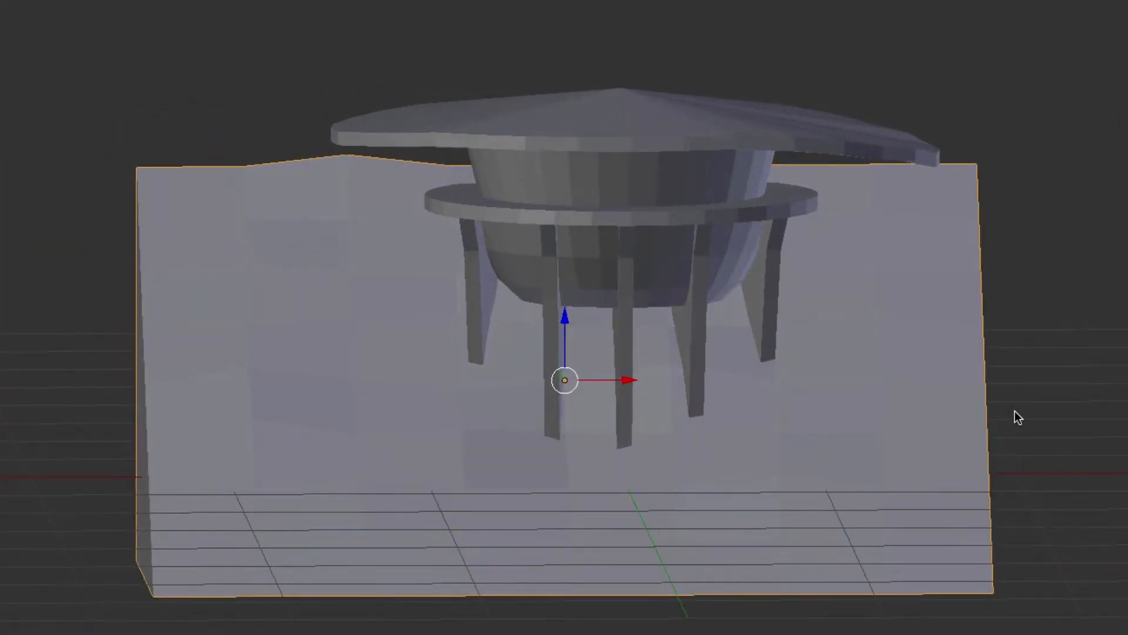
middle_click_drag(1002, 392, 1008, 378)
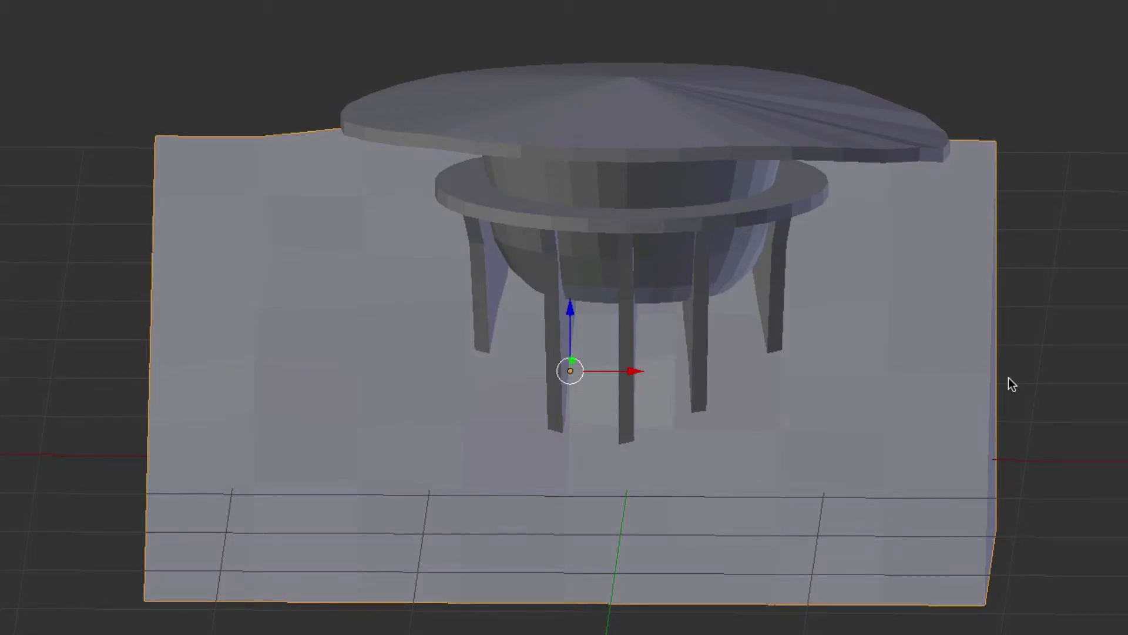
- Move the camera along the X and Z axes in front view until it lines up with the house
scroll(1008, 377, "down", 10)
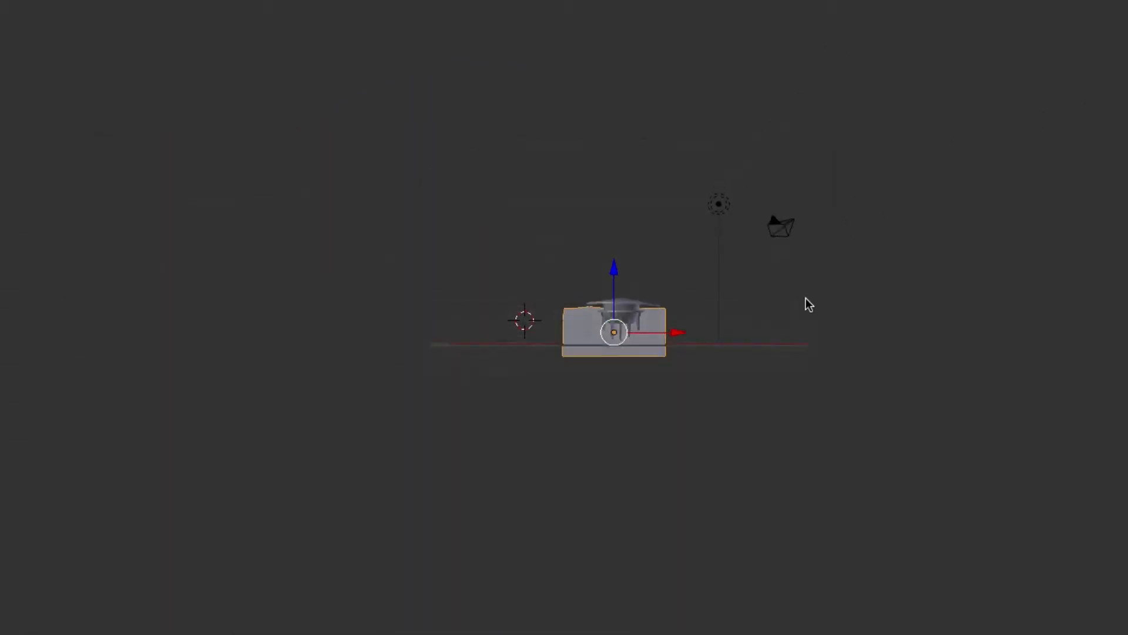
right_click(788, 231)
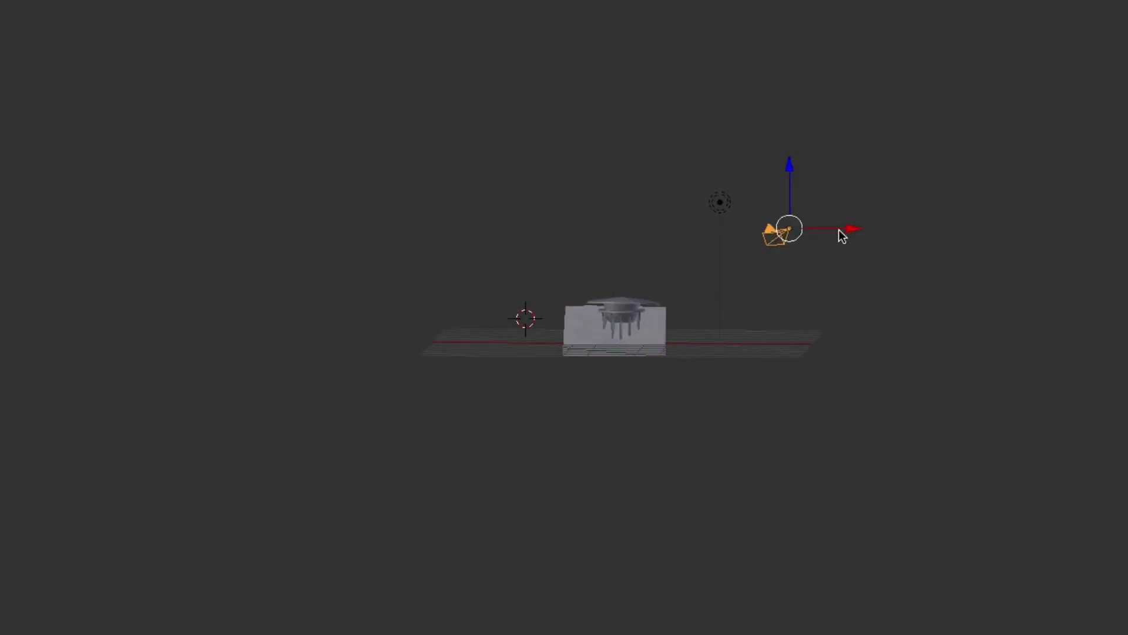
key("KP_1")
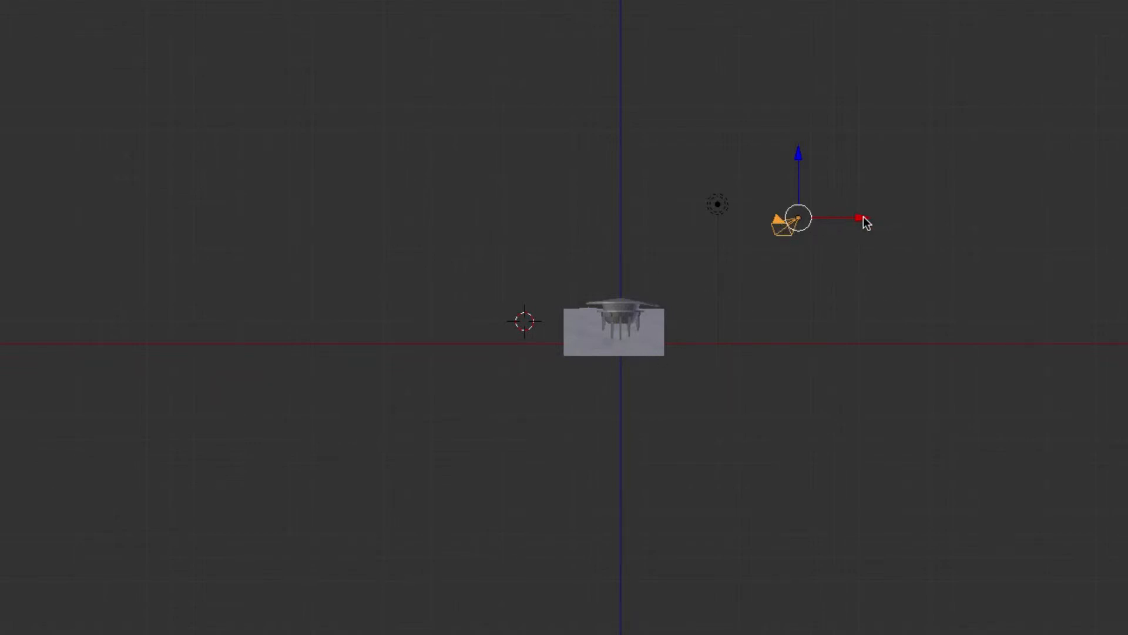
left_click_drag(863, 218, 685, 214)
left_click_drag(619, 151, 622, 248)
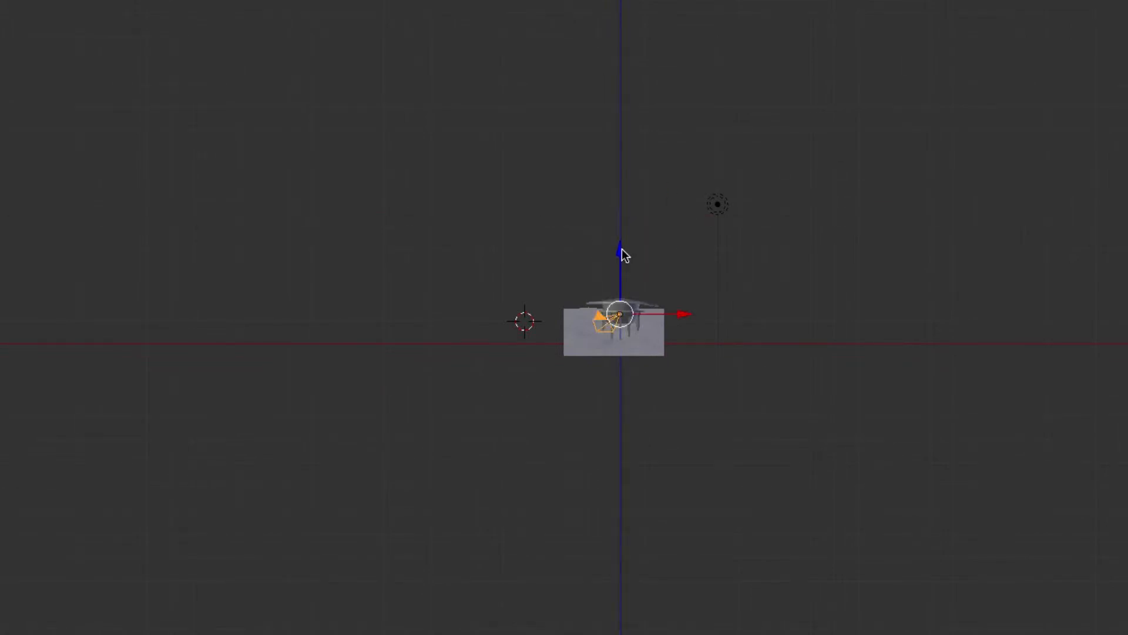
- Rotate the camera in camera view until it faces the house and terrain levelly and frames both
key("KP_0")
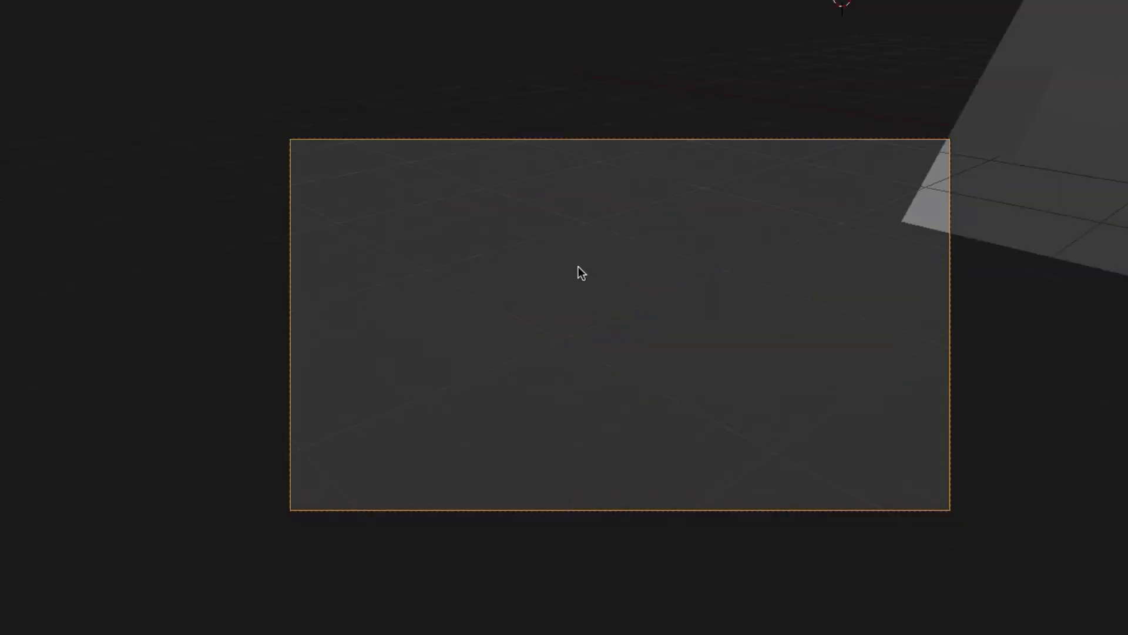
key("s")
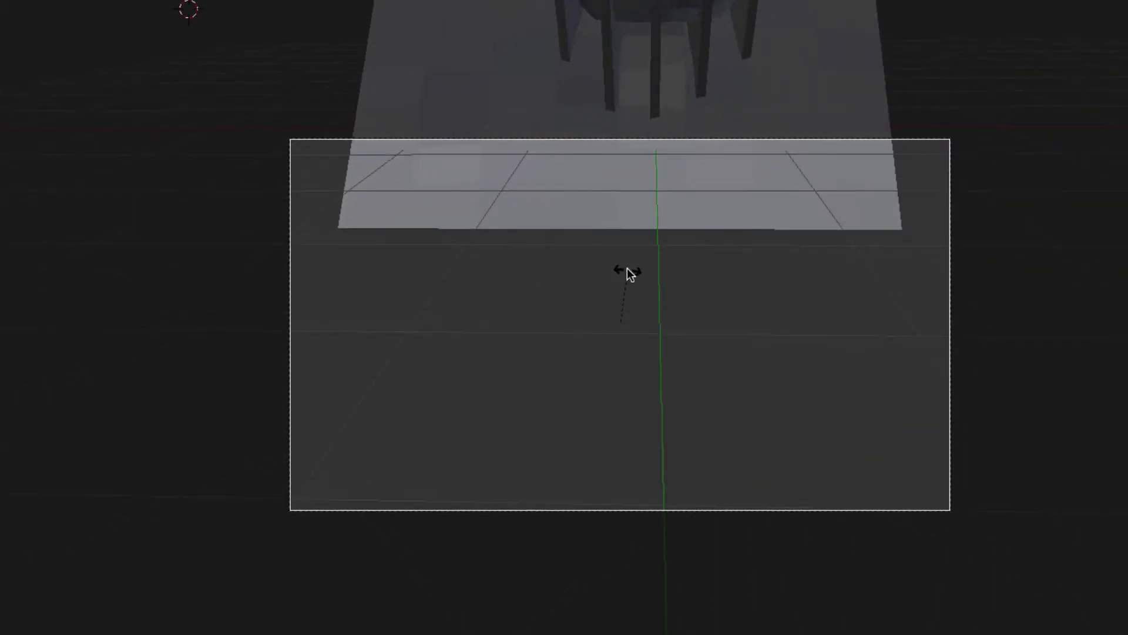
left_click(626, 268)
key("s")
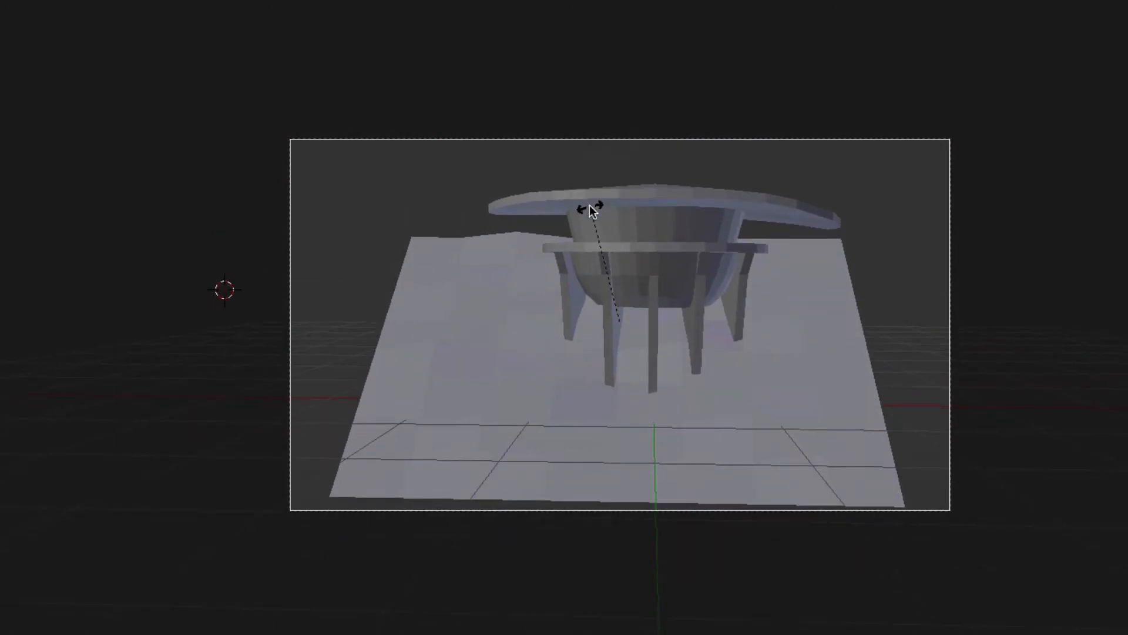
left_click(591, 210)
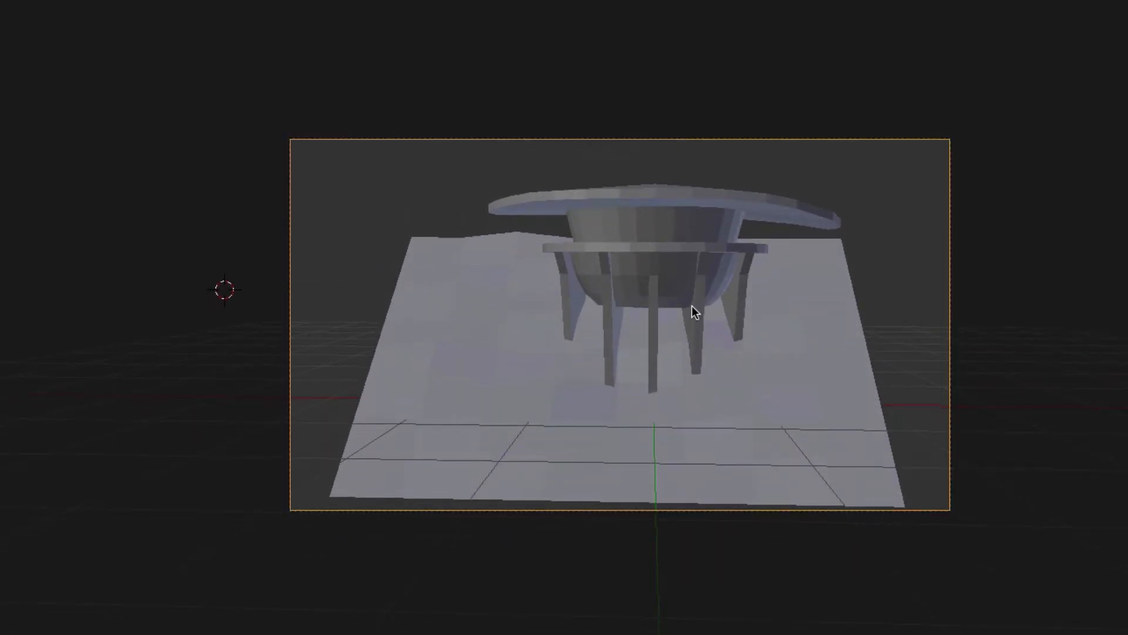
key("s")
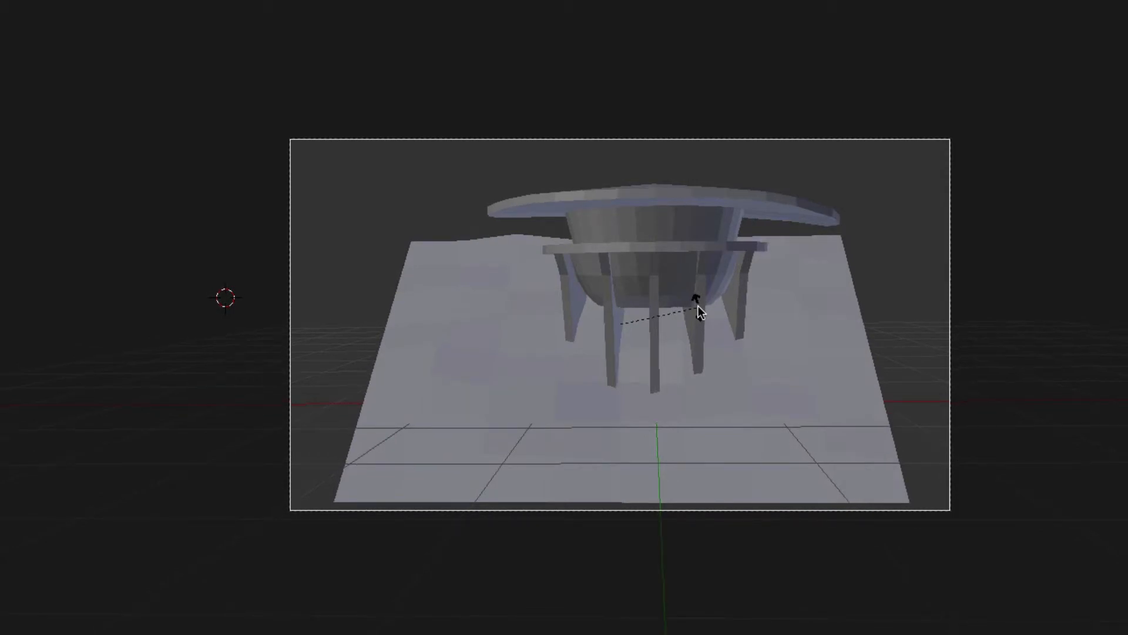
left_click(698, 305)
- Move the camera closer to the house along the Y axis and fine-tune its distance in camera view
scroll(681, 339, "left", 10)
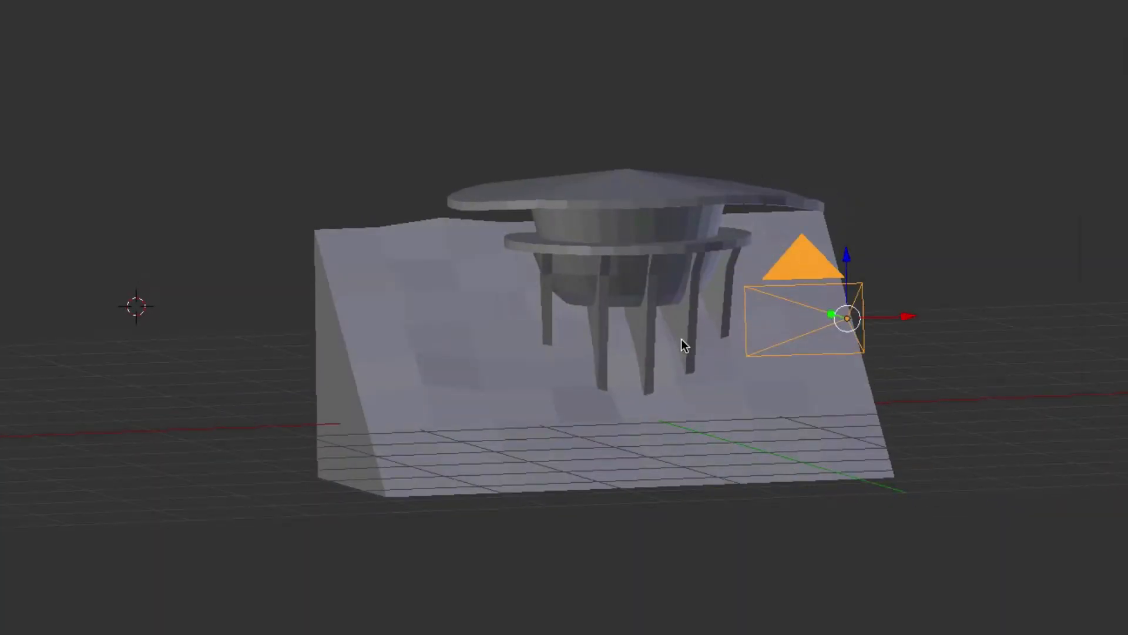
scroll(682, 344, "left", 10)
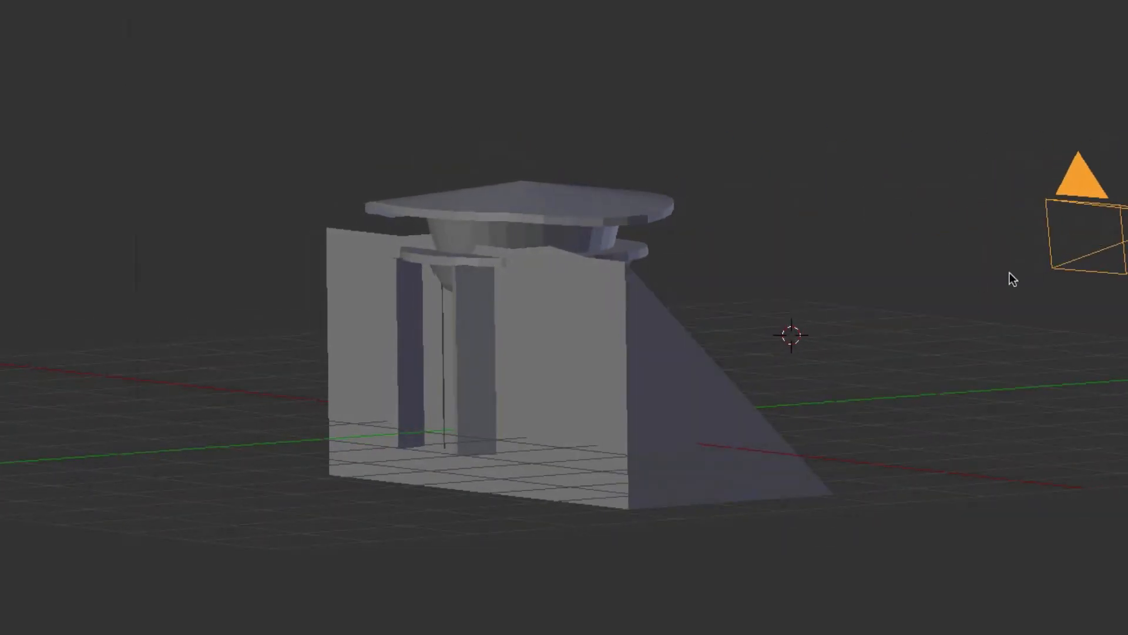
left_click_drag(1127, 222, 1053, 238)
scroll(1053, 238, "left", 3)
key("KP_0")
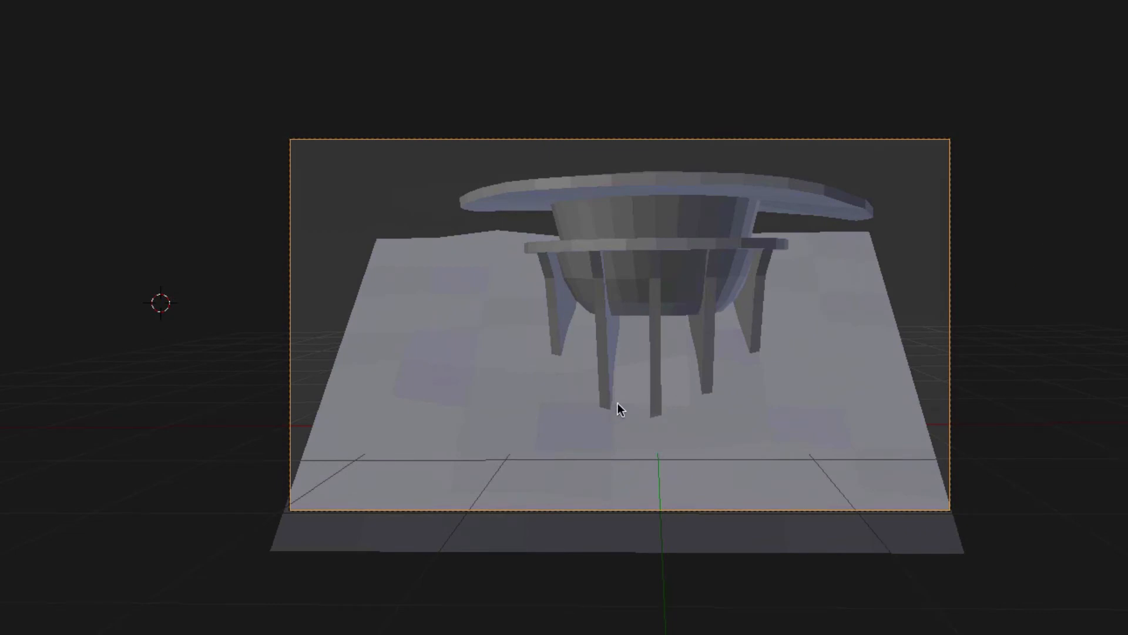
key("g")
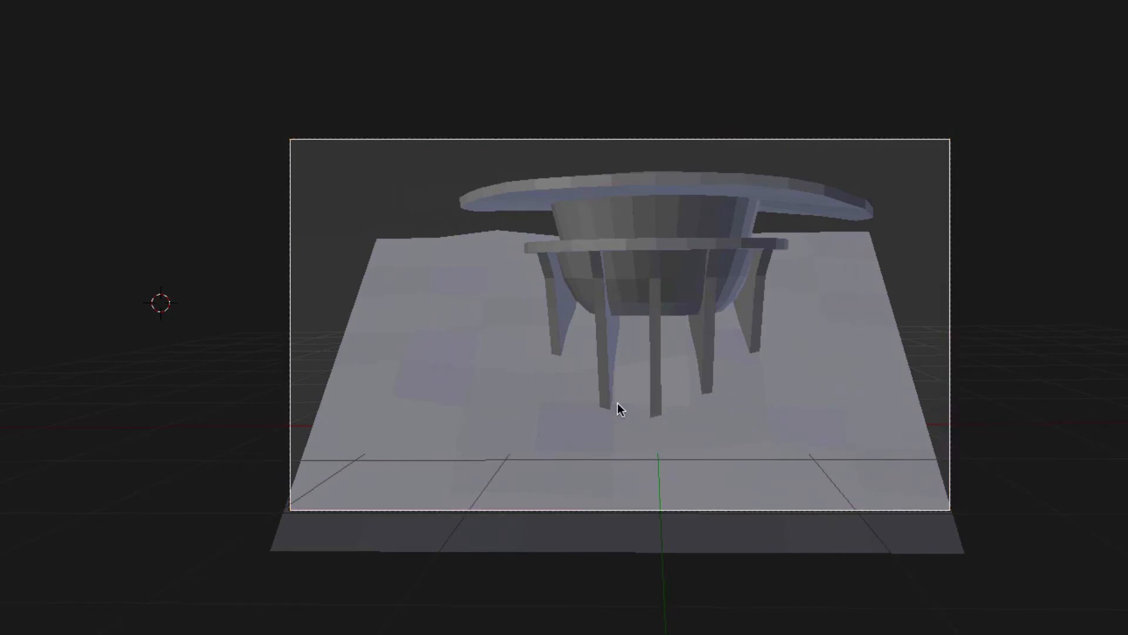
key("y")
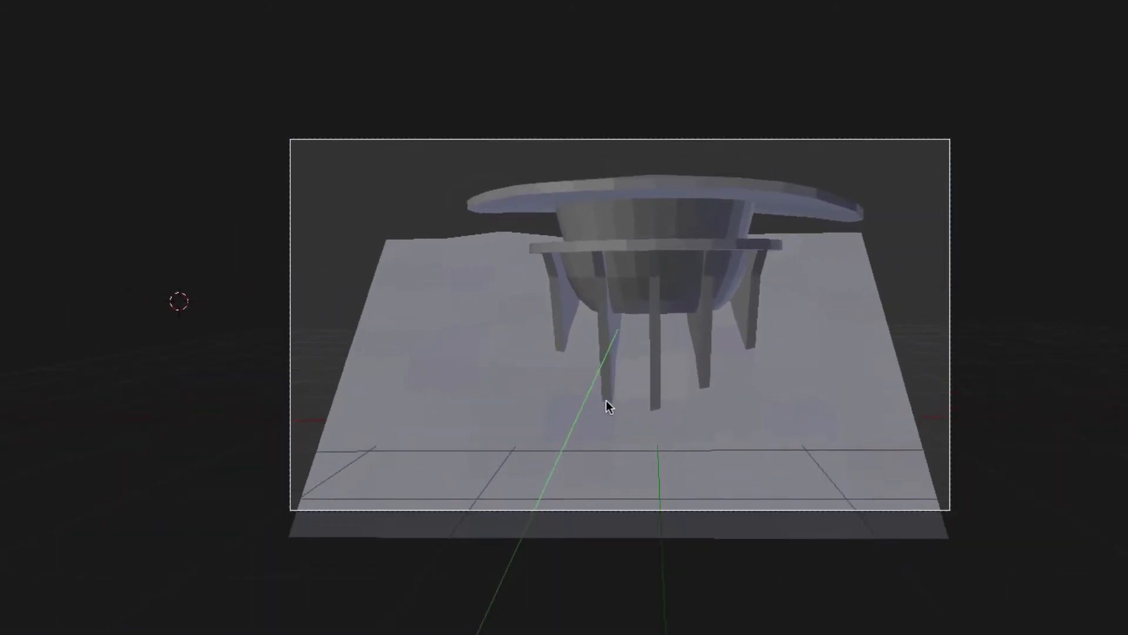
left_click(609, 395)
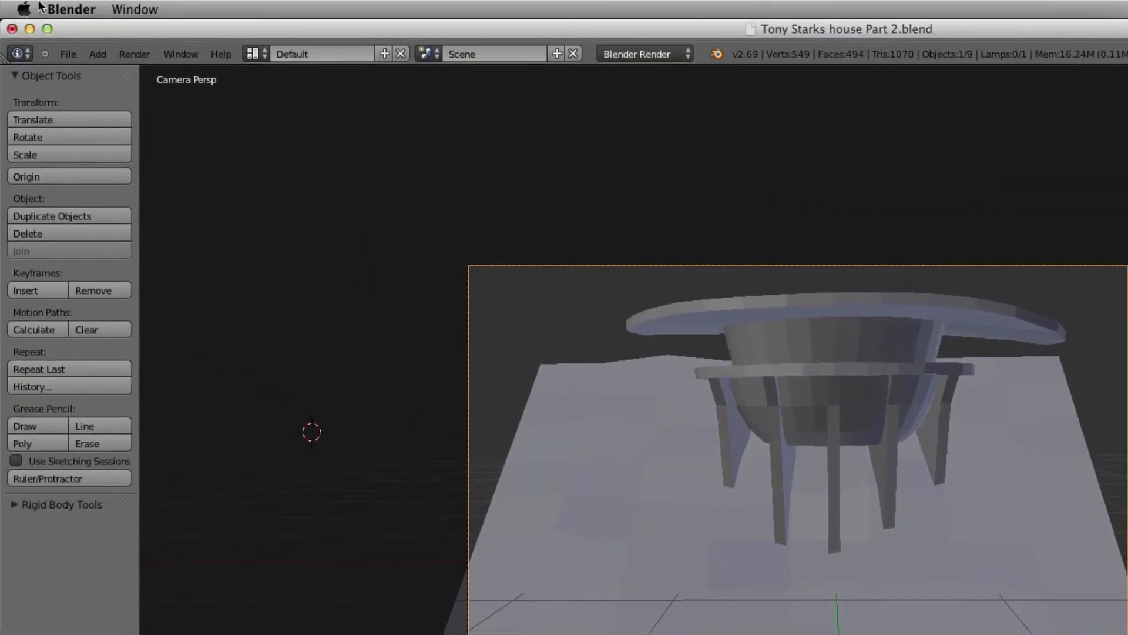
- Render the scene from the camera to check the lighting on the house, and return to the viewport
left_click(152, 54)
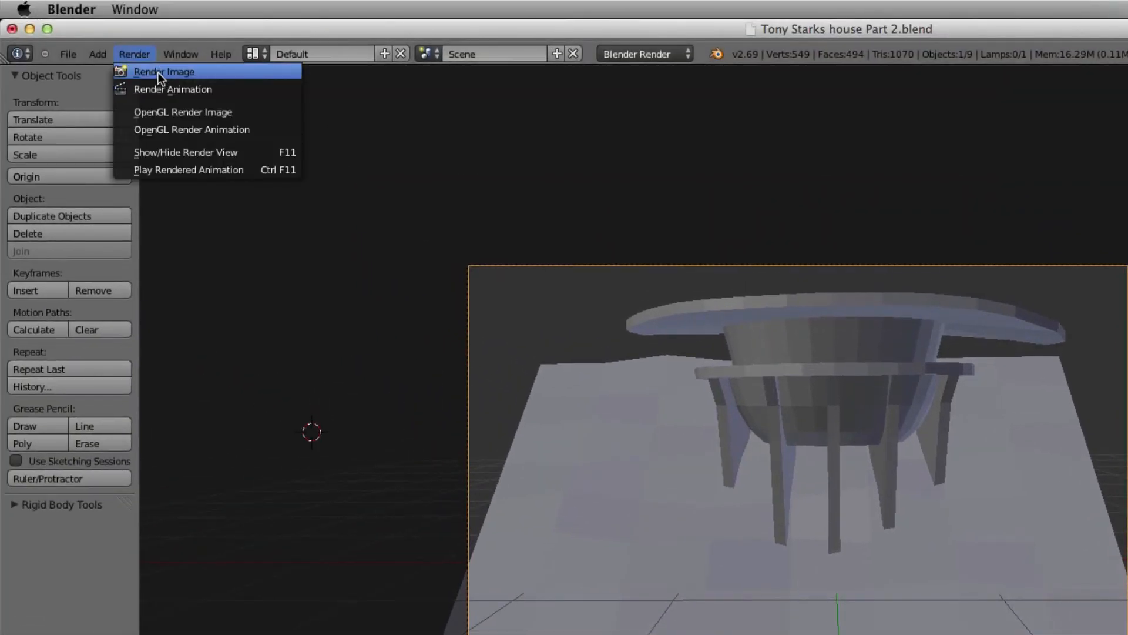
left_click(157, 73)
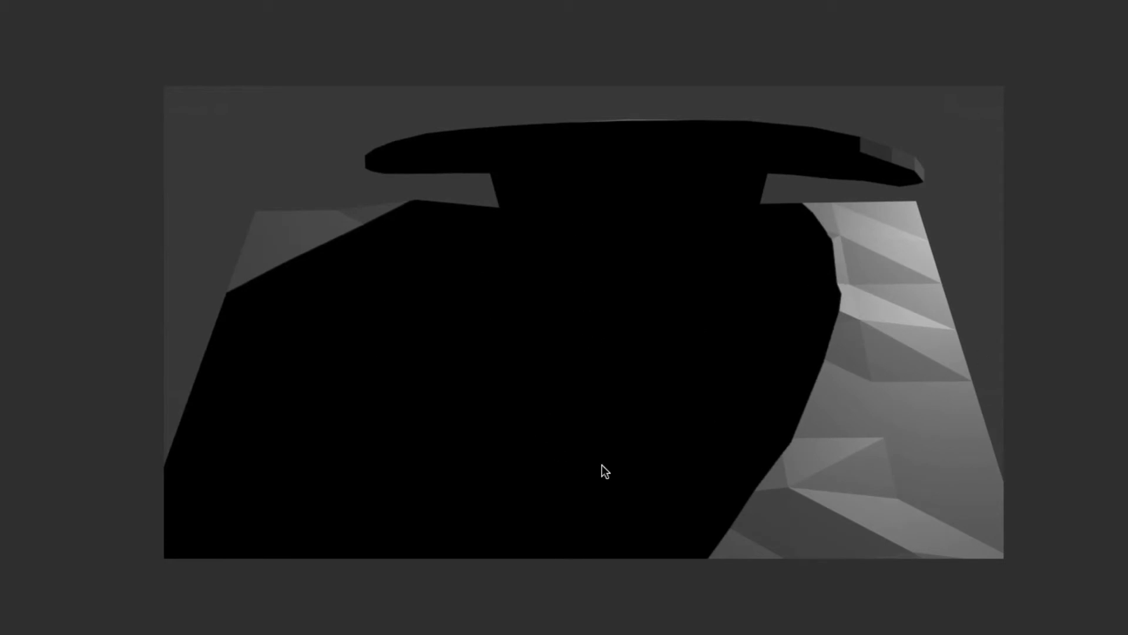
key("Escape")
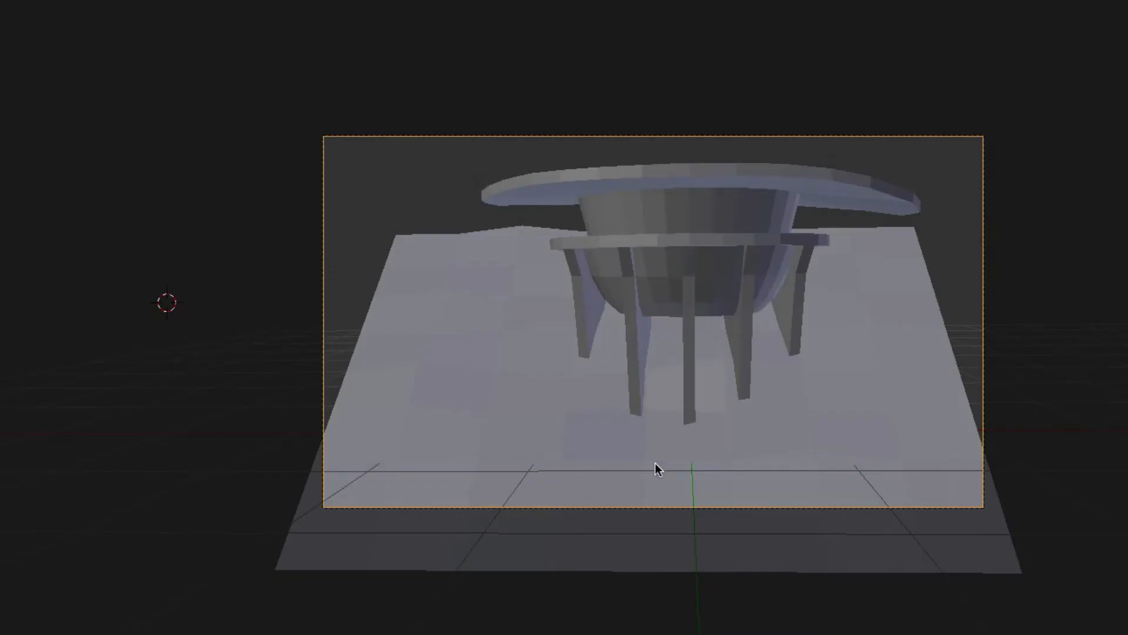
- Leave the camera view, select the lamp above the house and lower it slightly along the Z axis
key("KP_0")
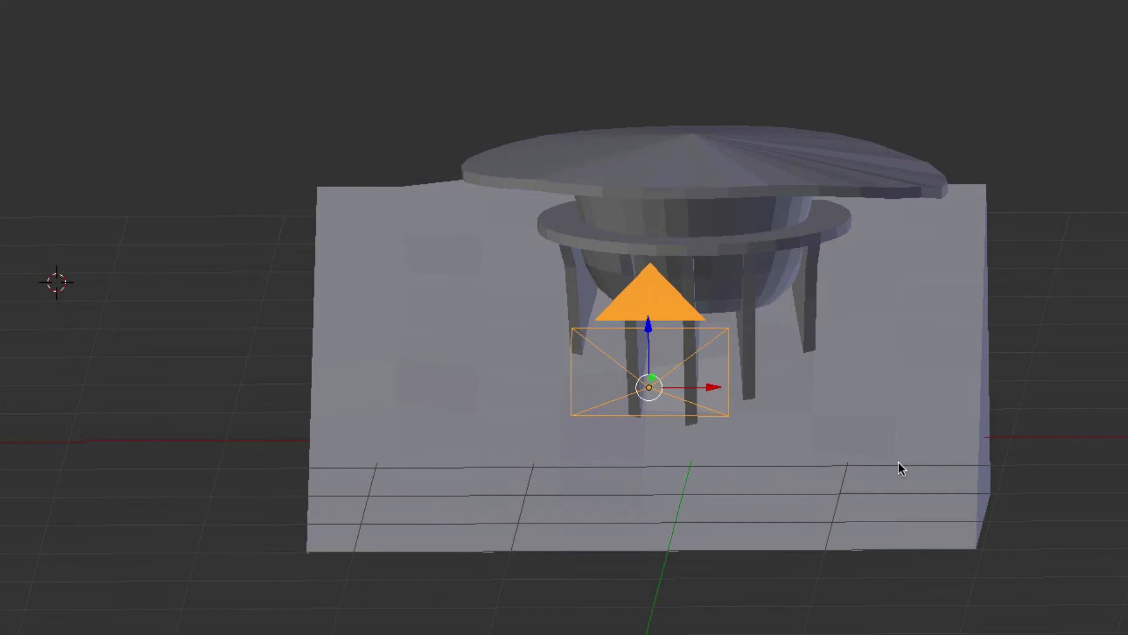
scroll(892, 463, "down", 5)
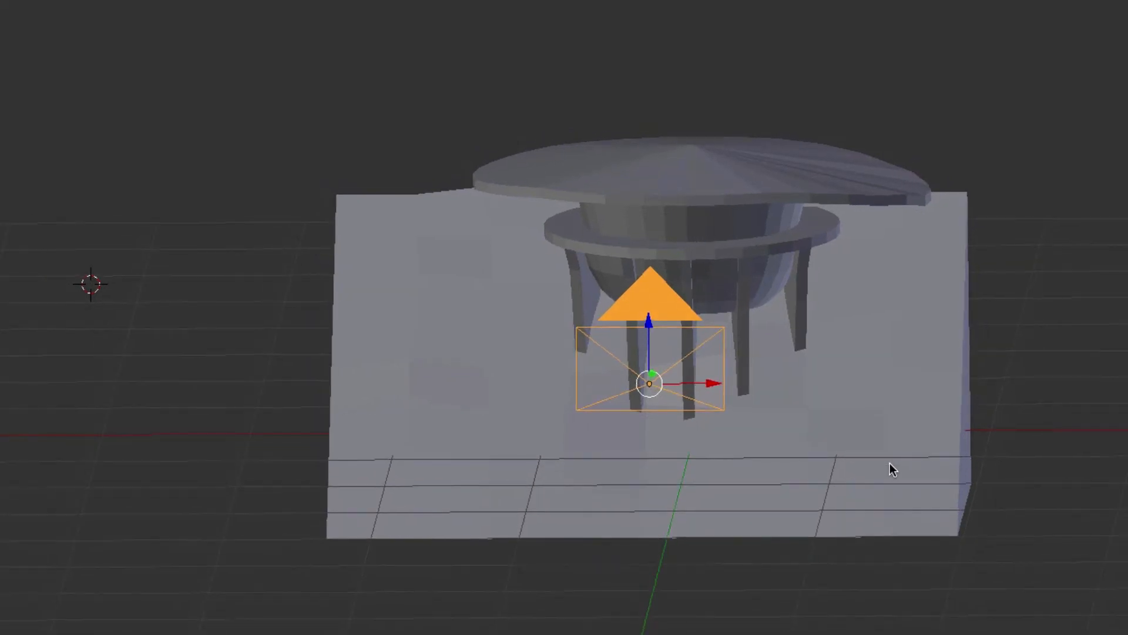
scroll(889, 462, "down", 2)
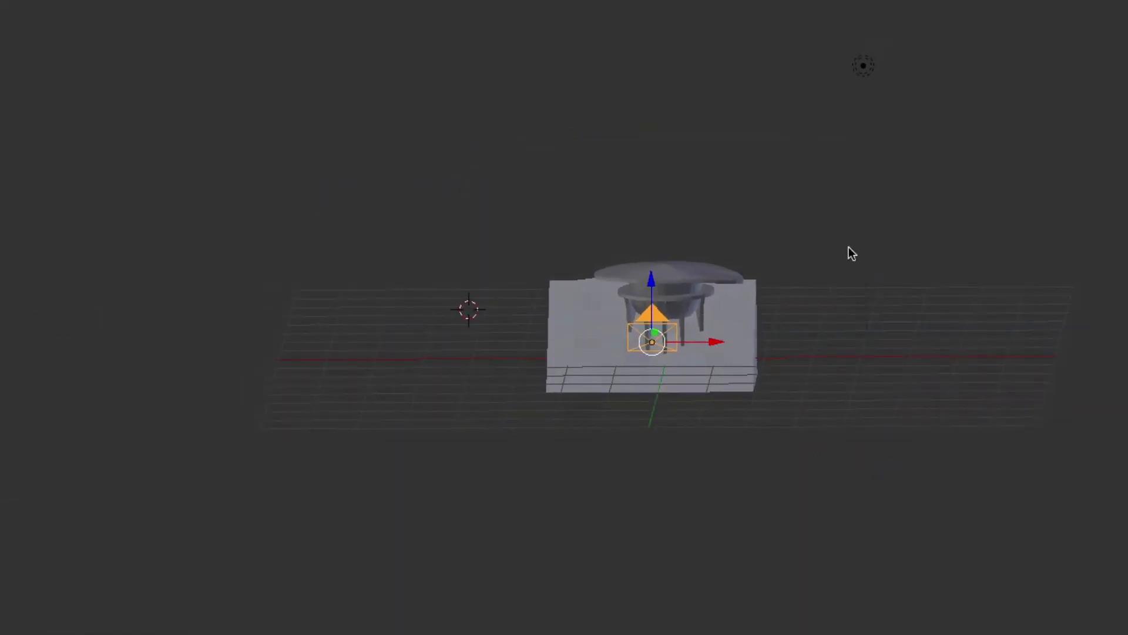
left_click(869, 69)
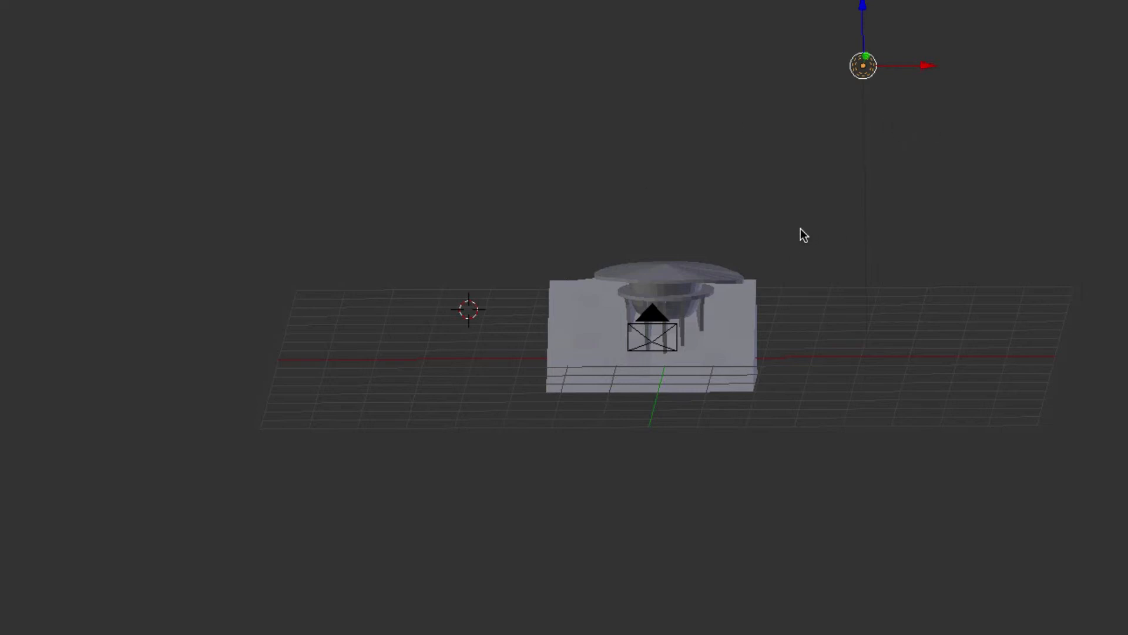
left_click_drag(863, 12, 864, 27)
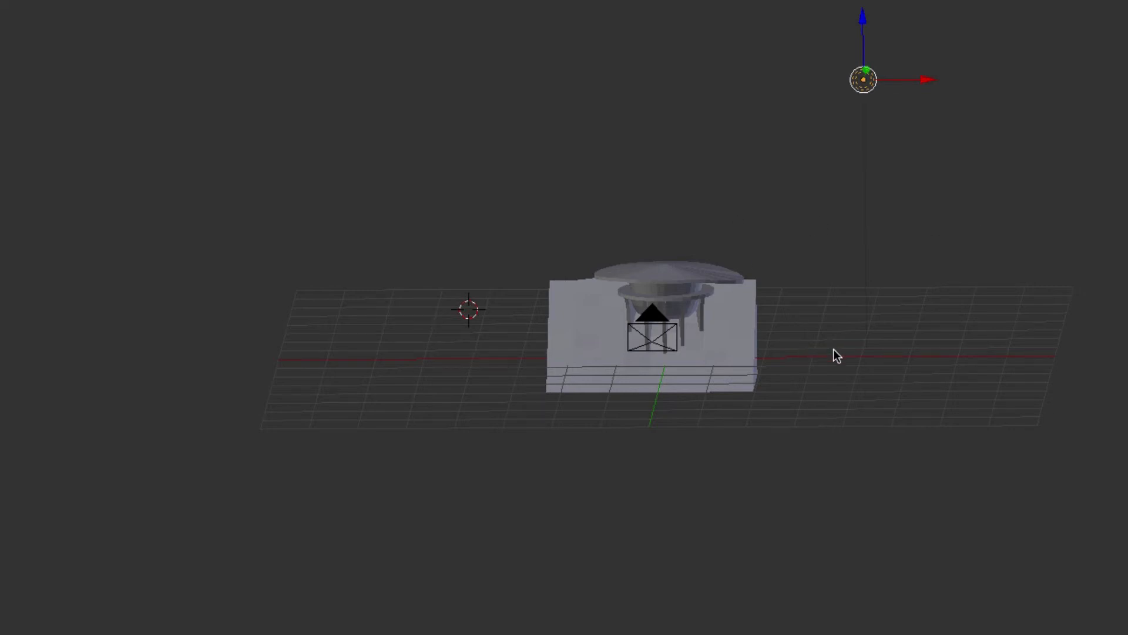
- Duplicate the lamp, place the copy on the opposite side of the house and move it along the Y axis in front of the terrain
key("g")
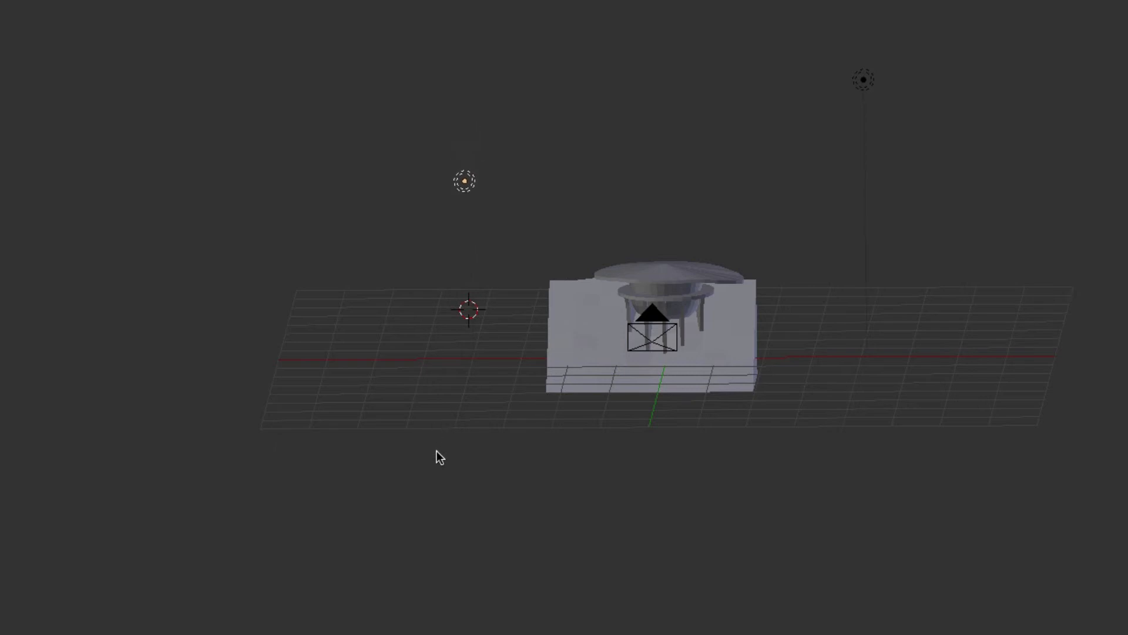
left_click(394, 454)
middle_click_drag(459, 121, 641, 135)
key("g")
key("y")
left_click(421, 142)
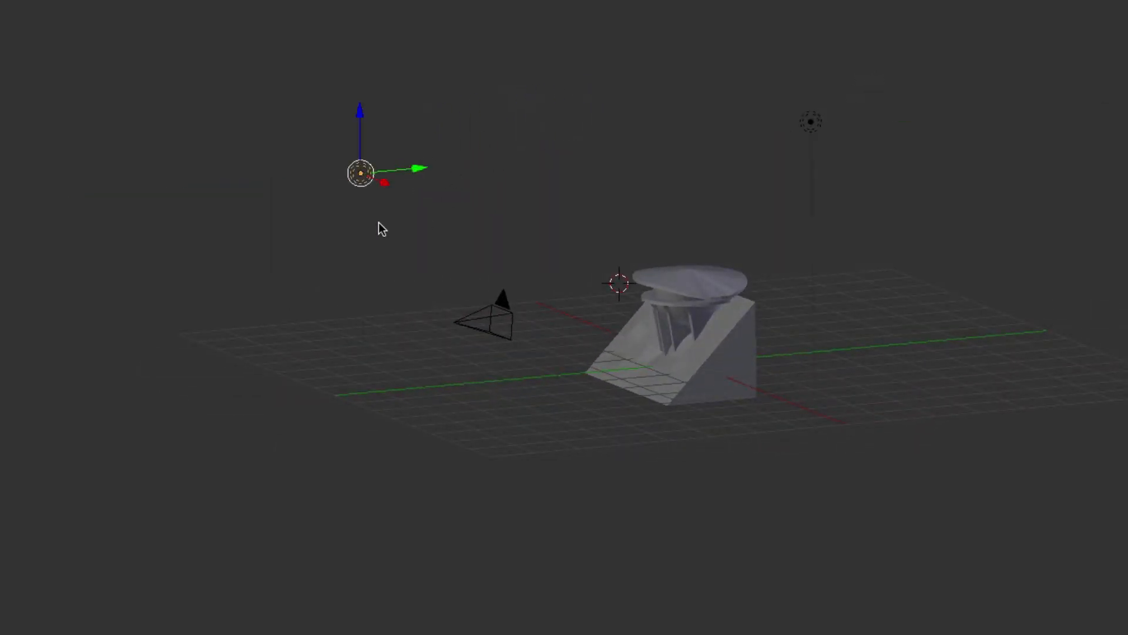
- Duplicate the front lamp and position the copy along the X, Z and Y axes, raised in front of the house on the camera's other side
key("g")
left_click(463, 354)
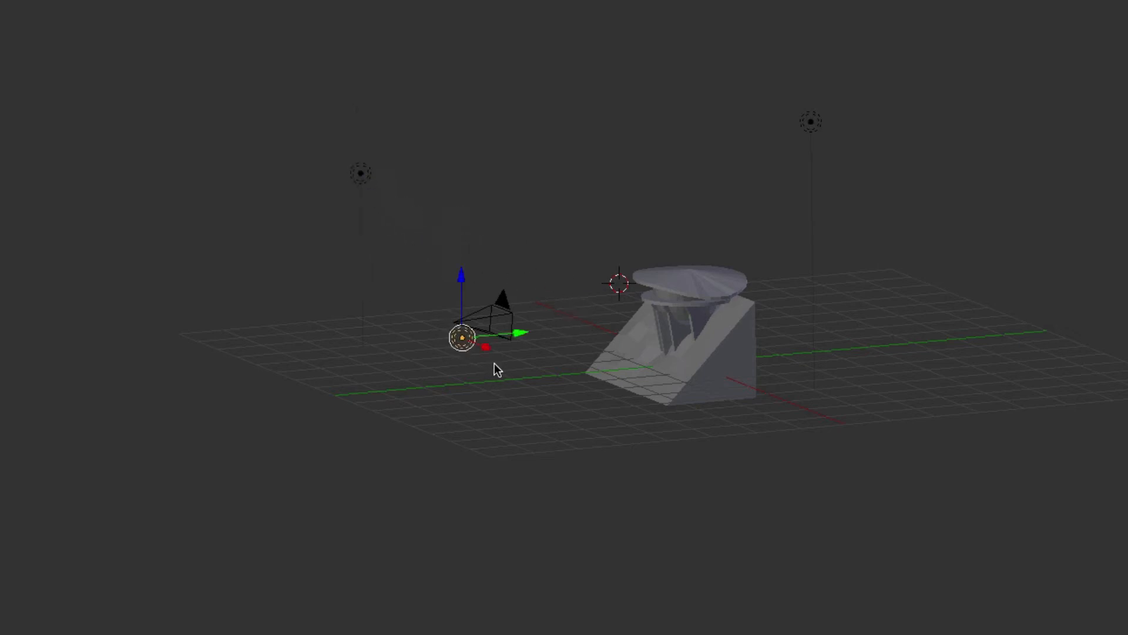
middle_click_drag(445, 281, 508, 337)
left_click_drag(478, 353, 623, 400)
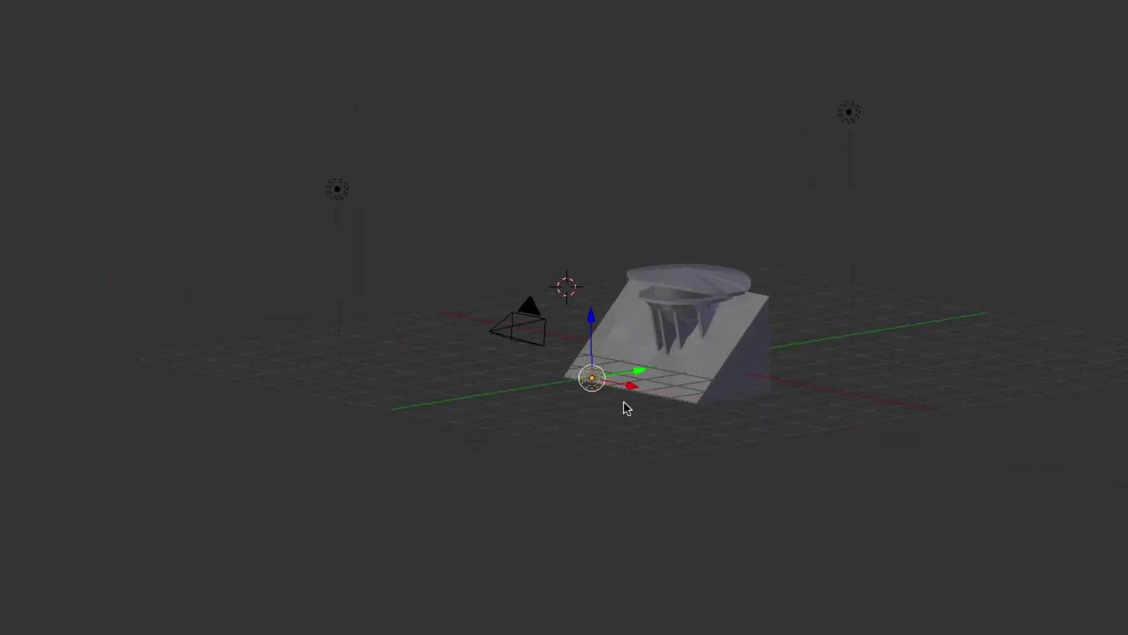
left_click_drag(591, 328, 606, 163)
left_click_drag(649, 210, 594, 210)
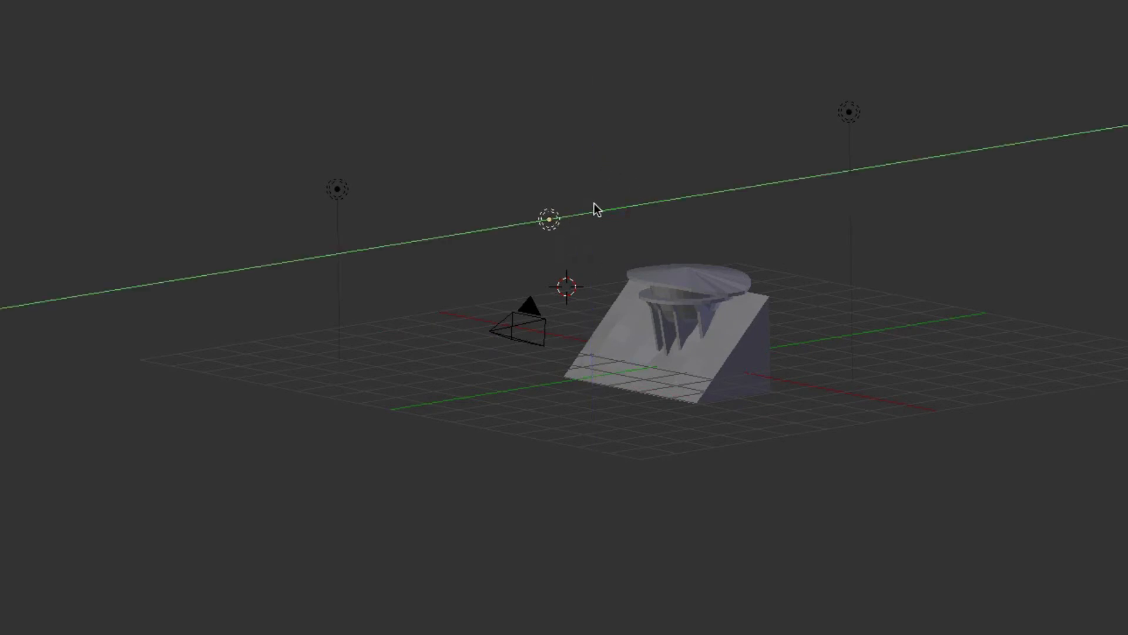
left_click_drag(472, 206, 476, 207)
- Render the image with the three lamps to check how they light the house and terrain, and close the render
middle_click_drag(510, 208, 566, 219)
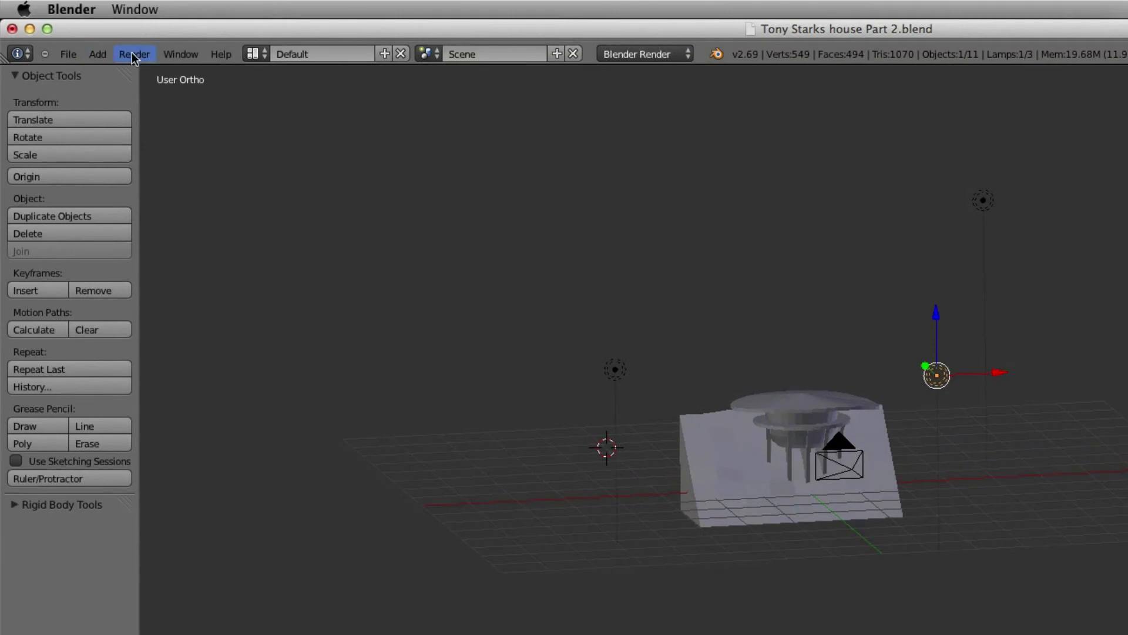
left_click(131, 52)
left_click(150, 69)
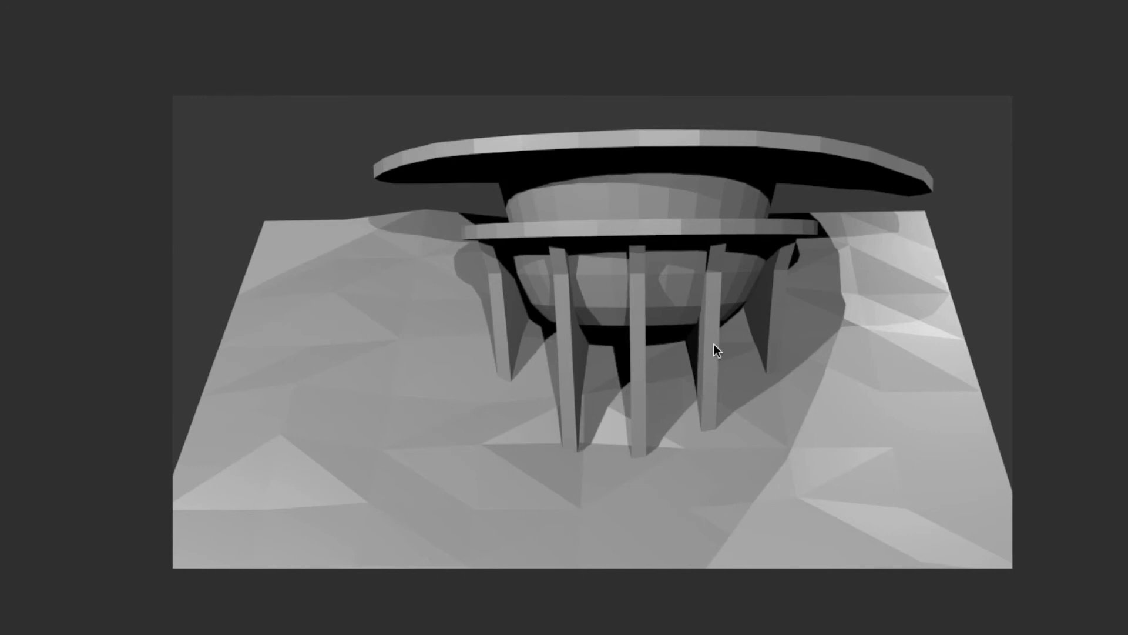
key("Escape")
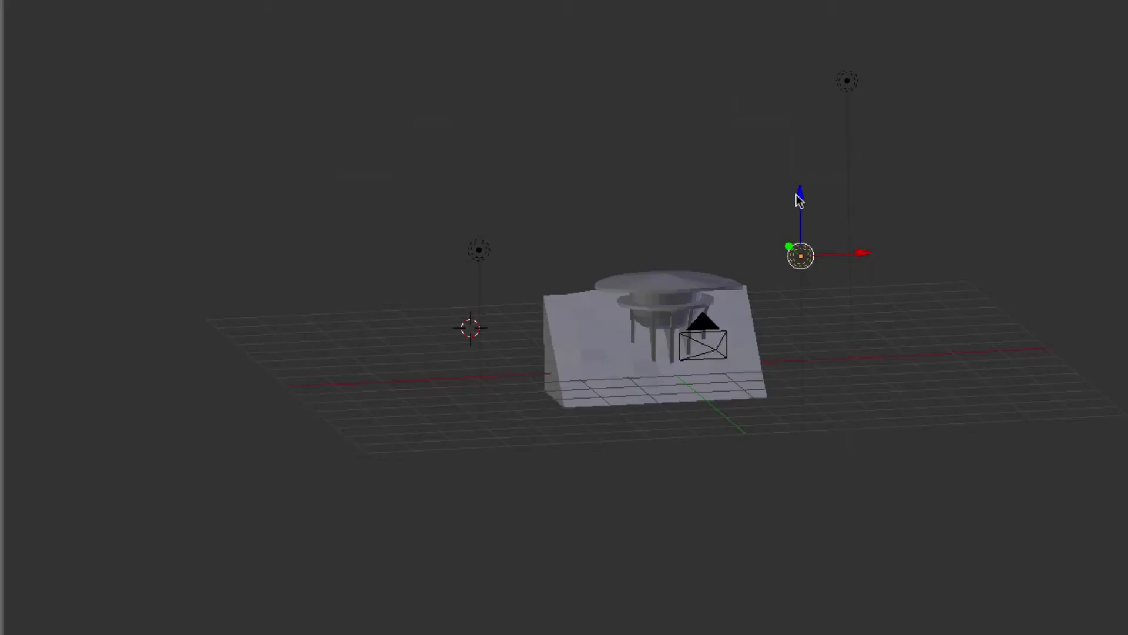
- Lower the third lamp along the Z axis to below the roof's level and render the image again
left_click_drag(797, 196, 788, 311)
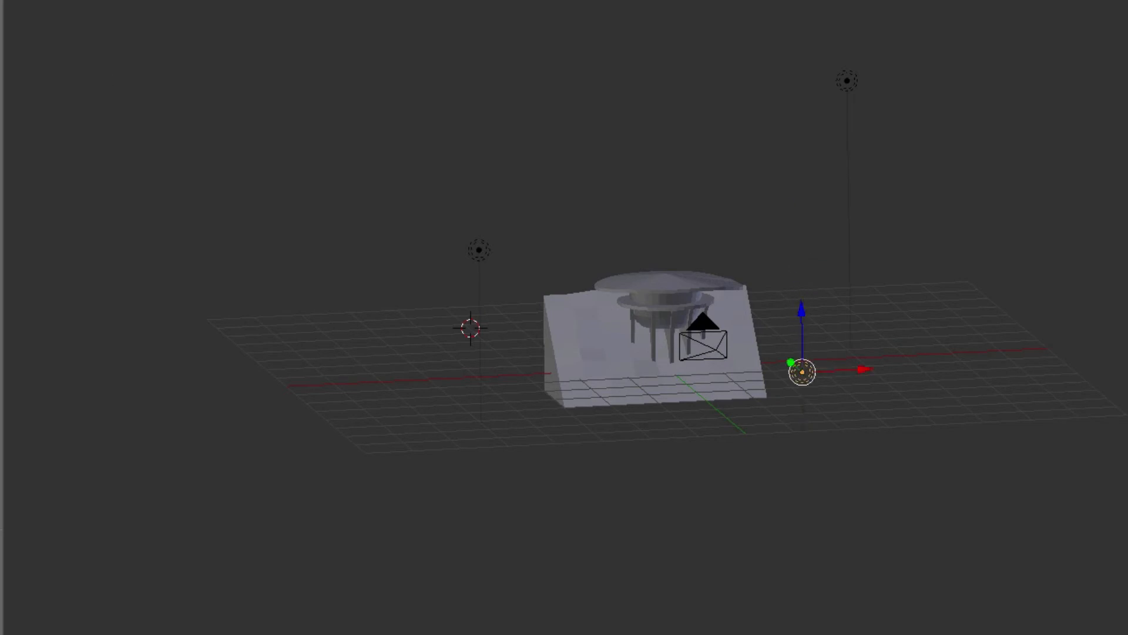
left_click(94, 19)
left_click(146, 58)
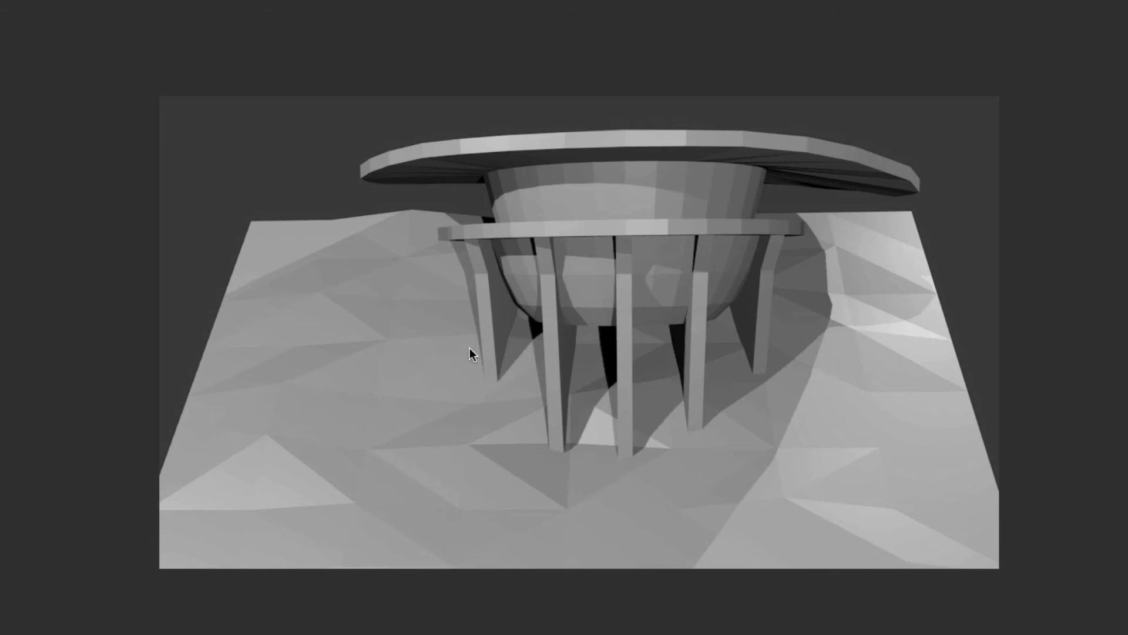
key("Escape")
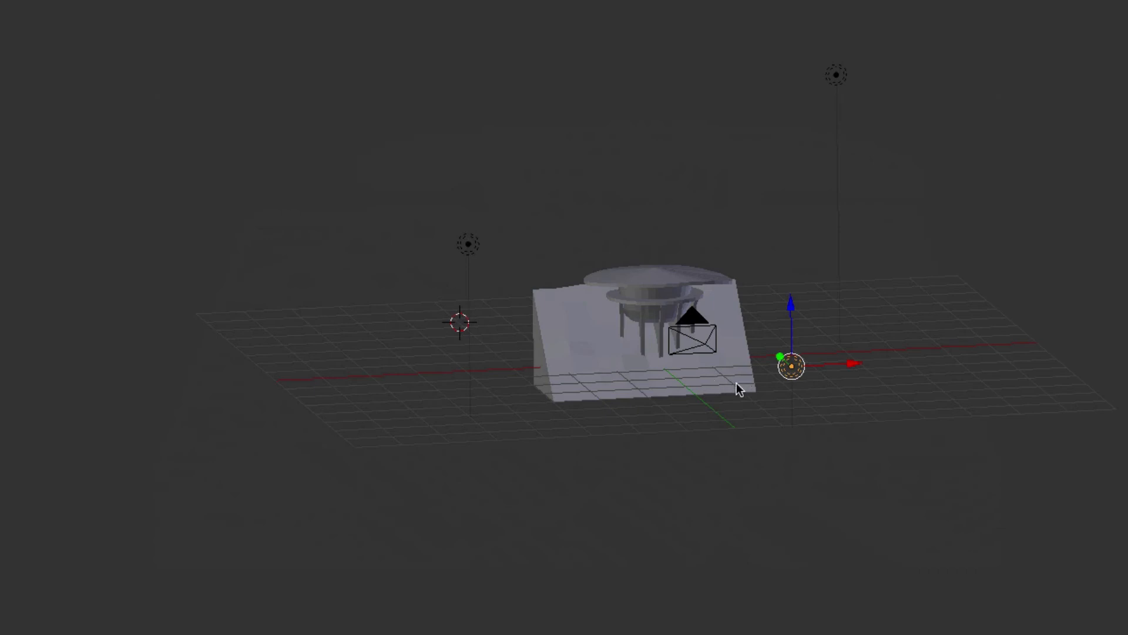
middle_click_drag(738, 390, 696, 382)
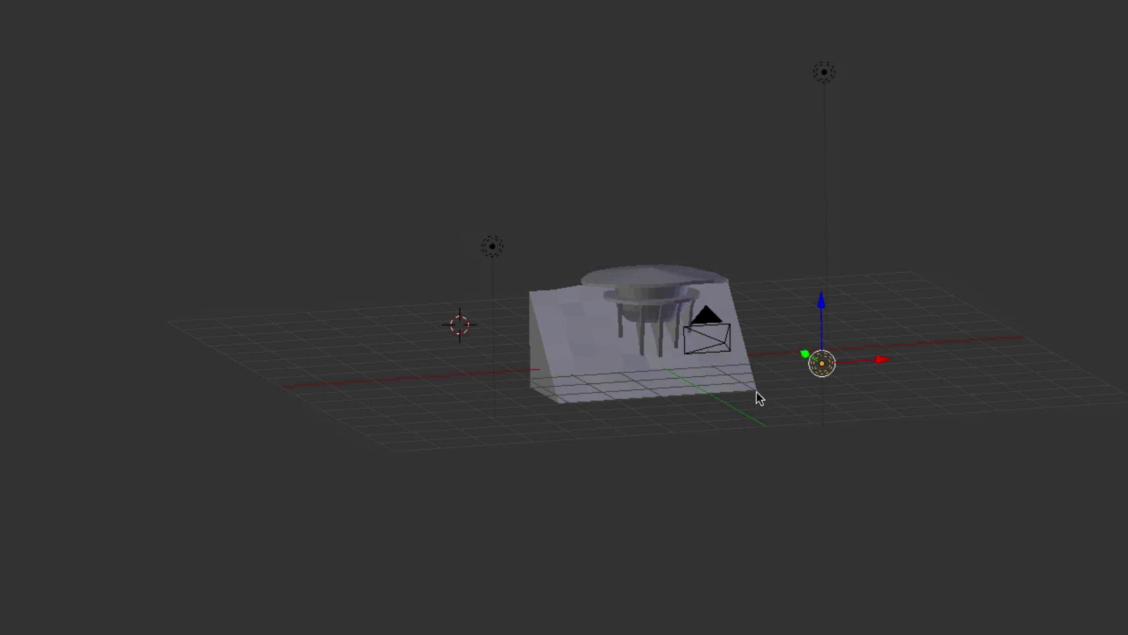
key("KP_6")
key("KP_6")
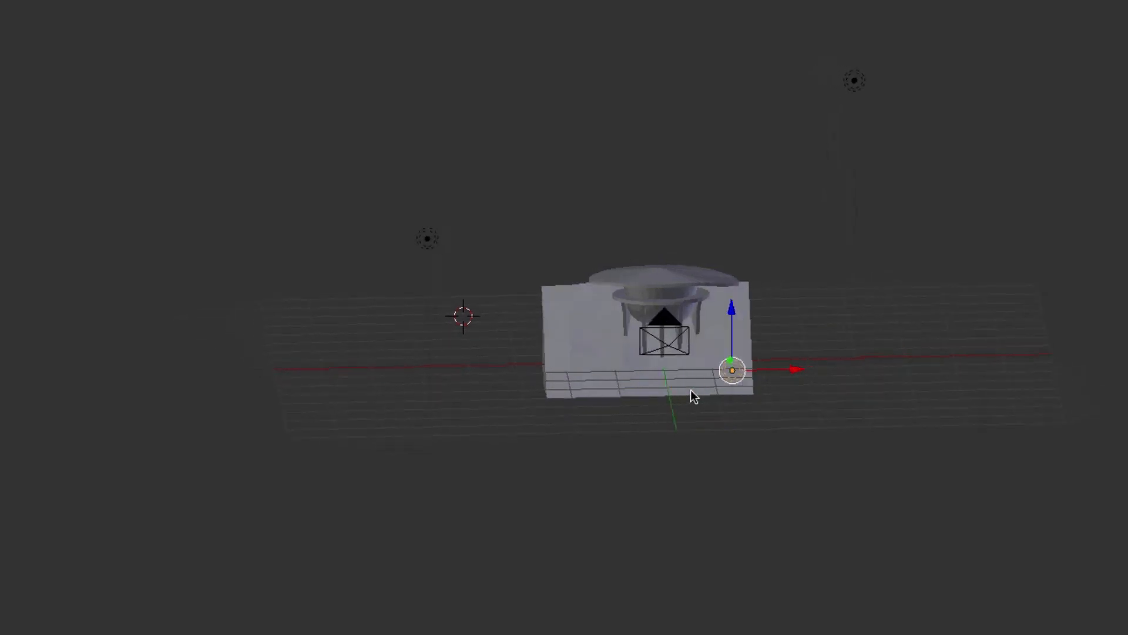
scroll(690, 389, "right", 10)
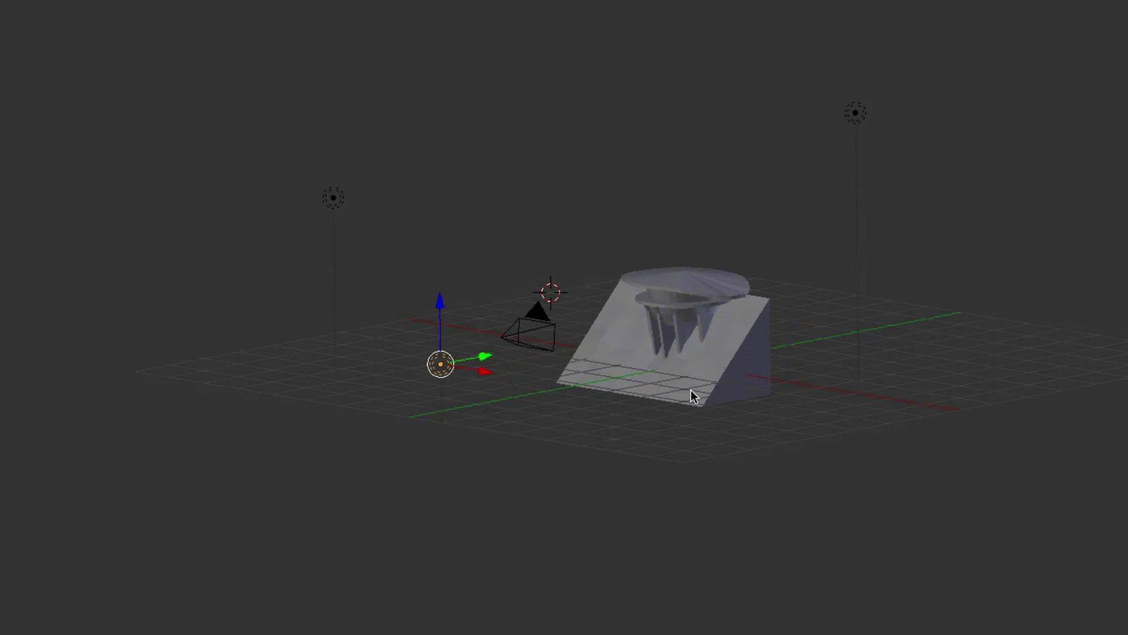
scroll(683, 397, "left", 5)
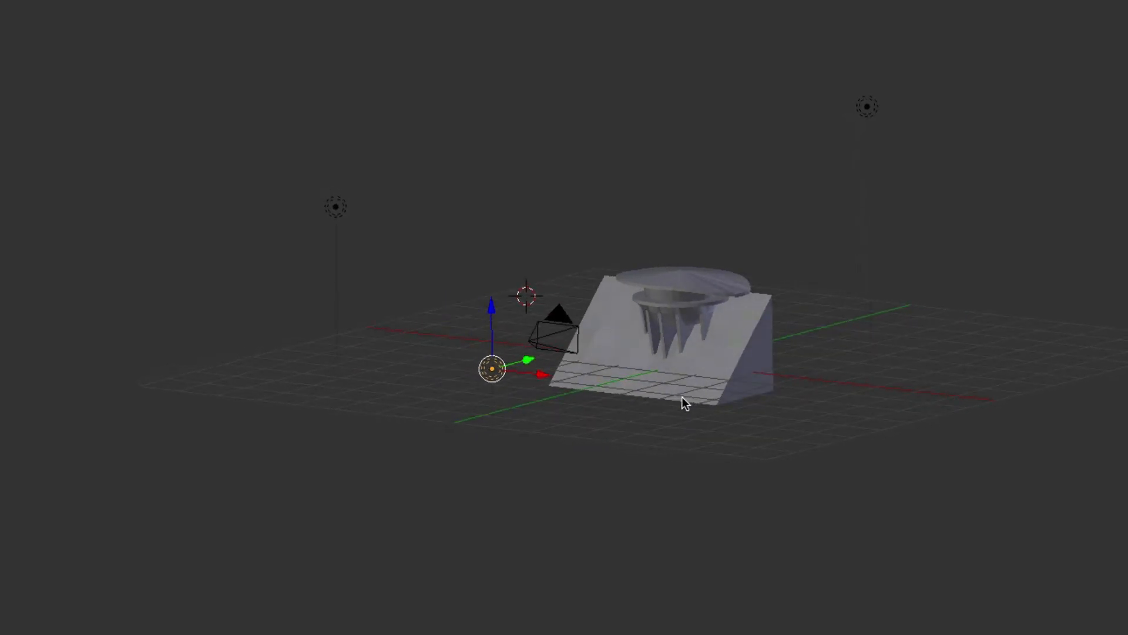